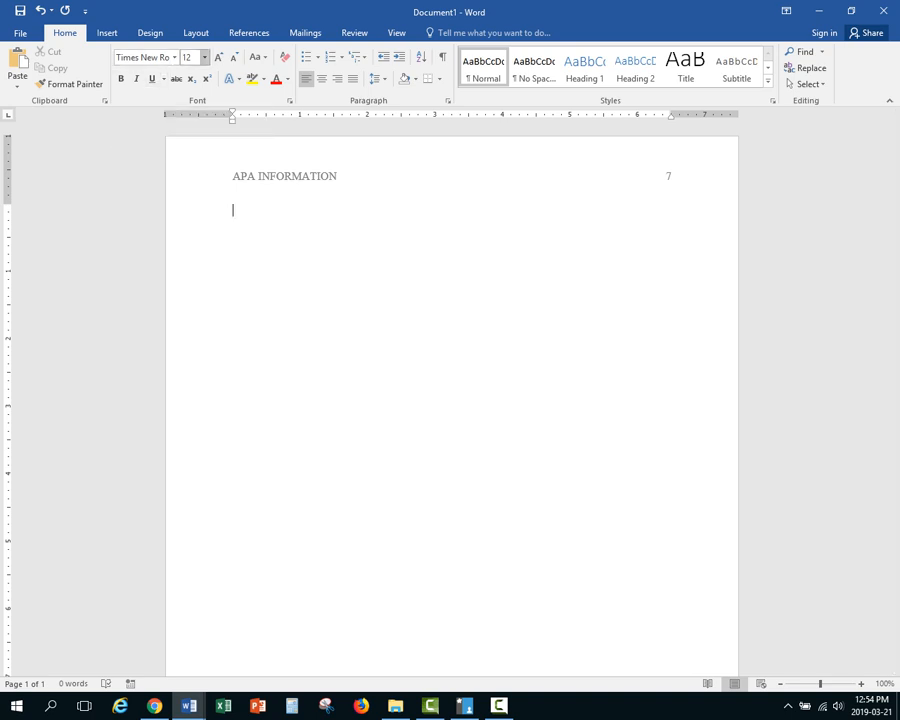
Set the paragraph line spacing to 2.0 and check the page margin preset.
{"action": "left_click", "coordinate": [377, 78]}
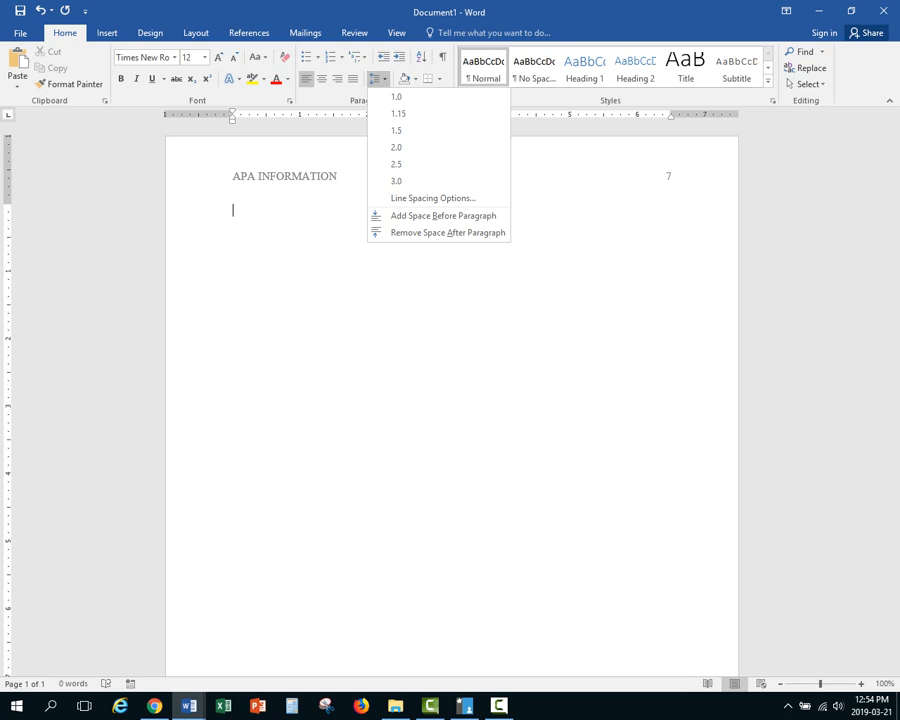
{"action": "left_click", "coordinate": [397, 147]}
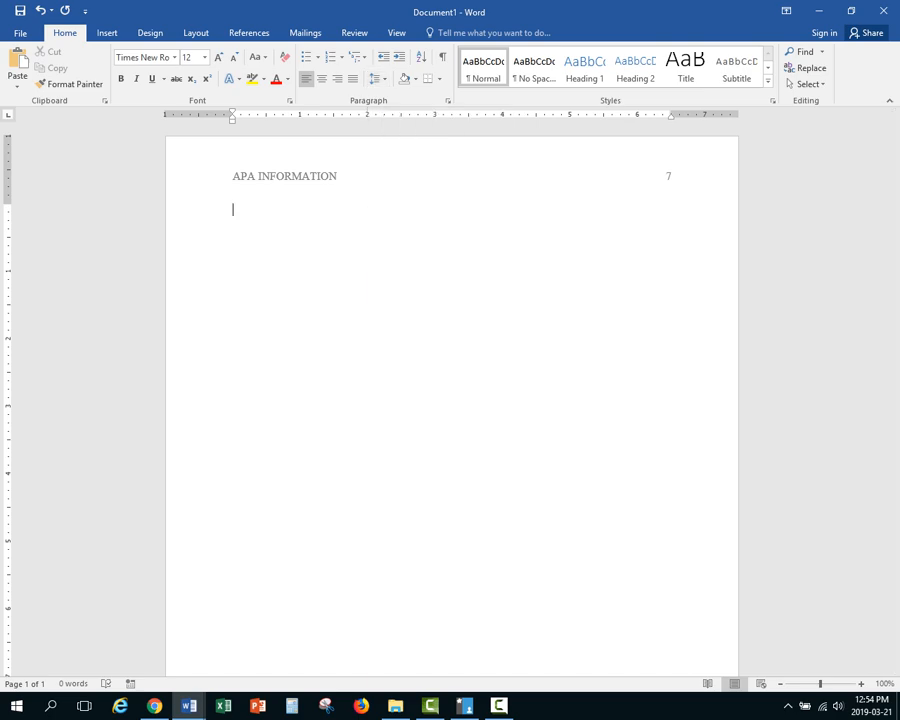
{"action": "left_click", "coordinate": [196, 33]}
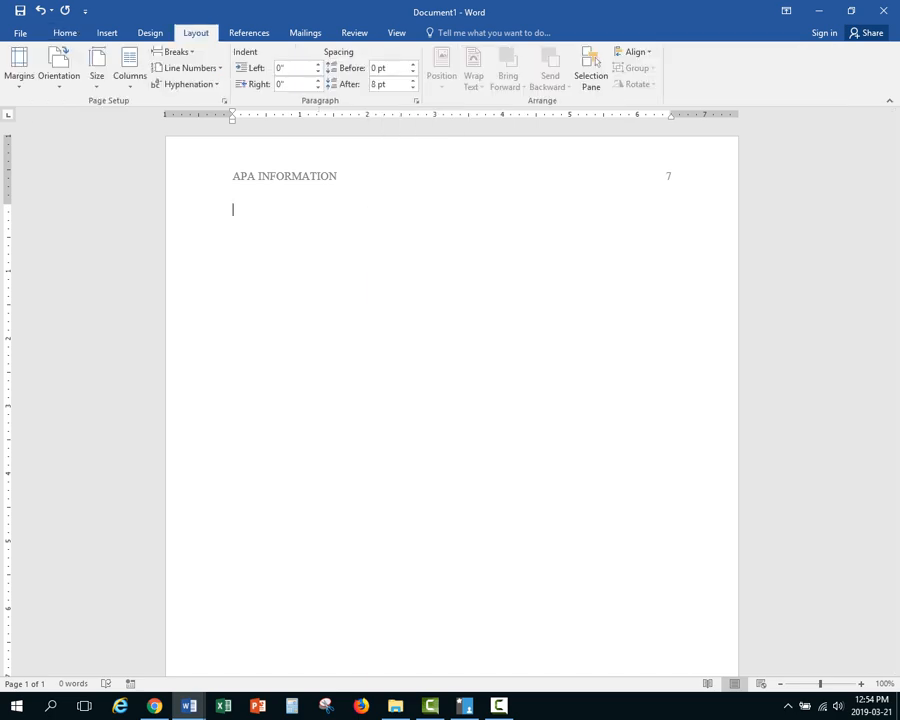
{"action": "left_click", "coordinate": [19, 68]}
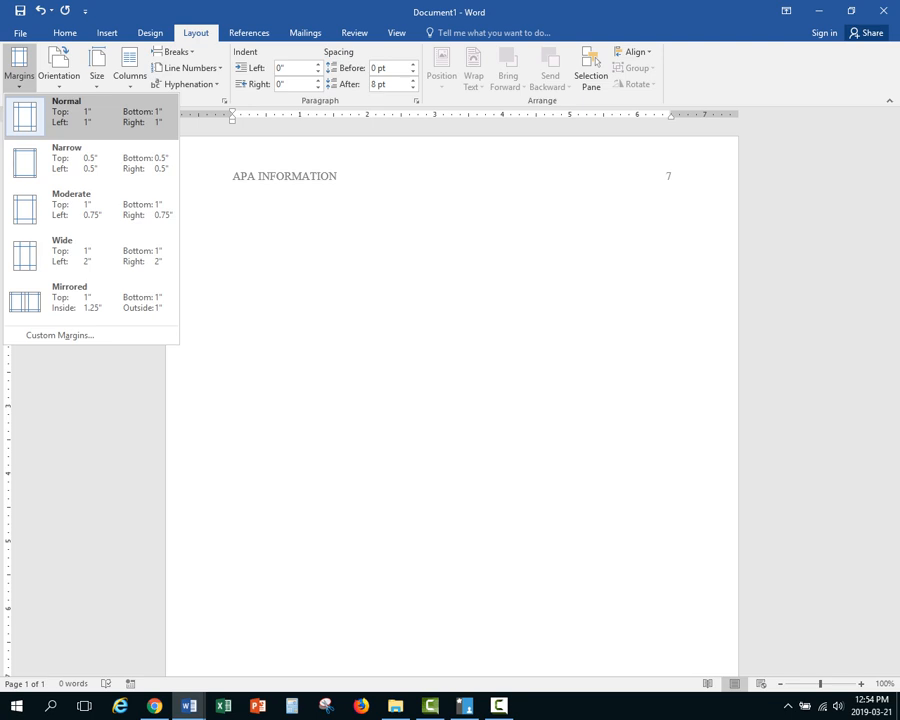
{"action": "left_click", "coordinate": [305, 245]}
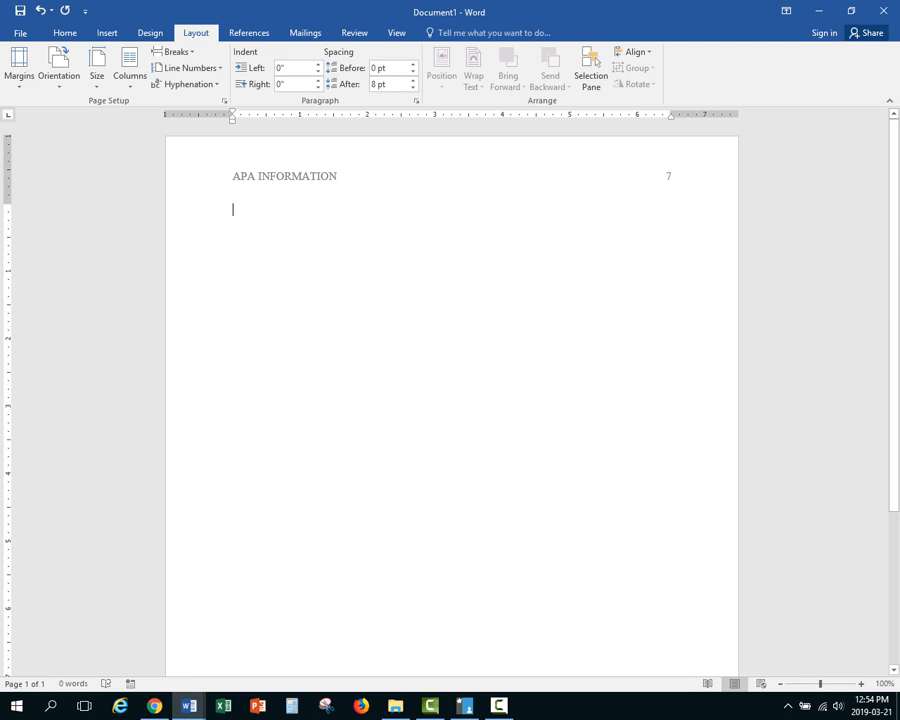
Add a centred "References" heading on the first line of the page and start a new line below it.
{"action": "left_click", "coordinate": [65, 33]}
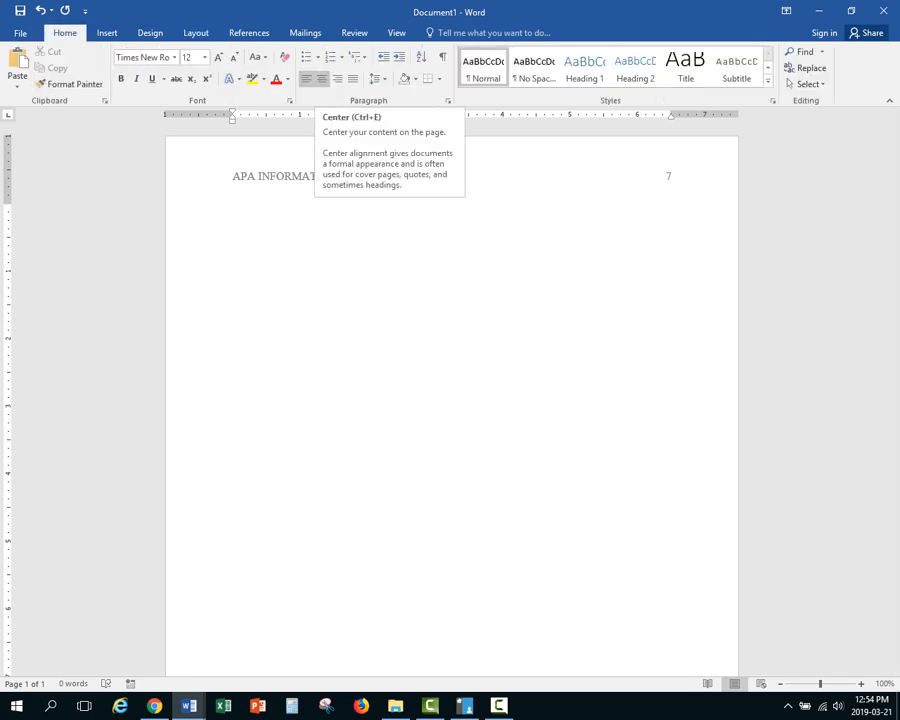
{"action": "left_click", "coordinate": [321, 79]}
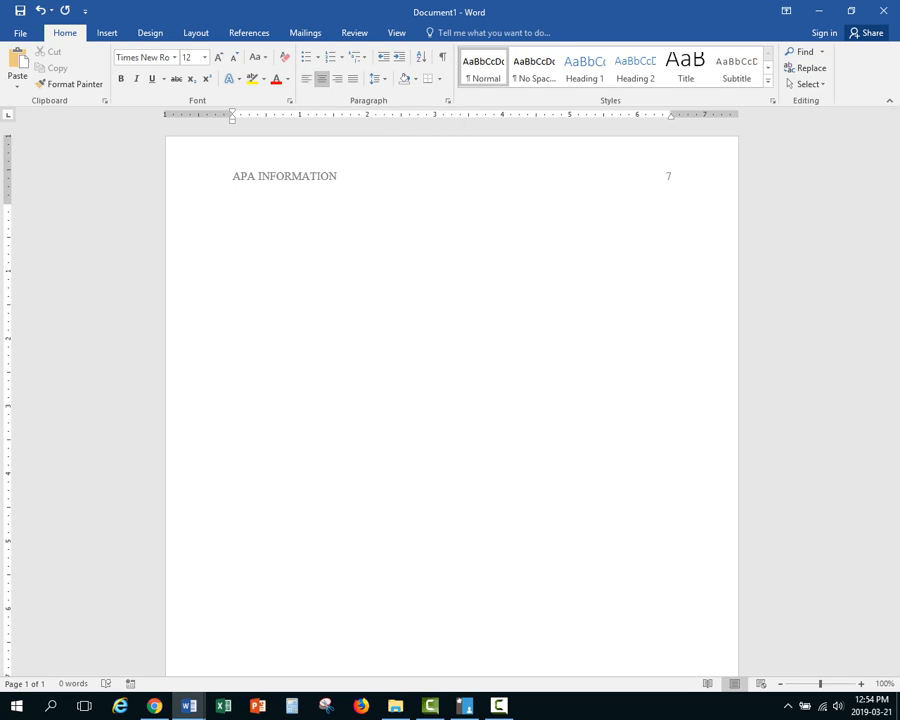
{"action": "type", "text": "References"}
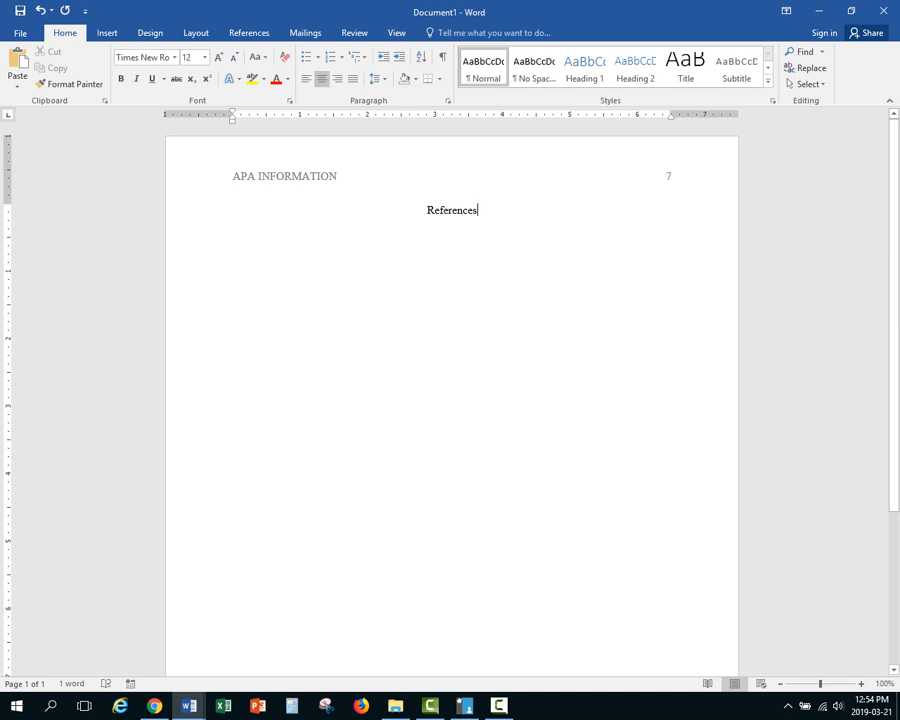
{"action": "key", "text": "Return"}
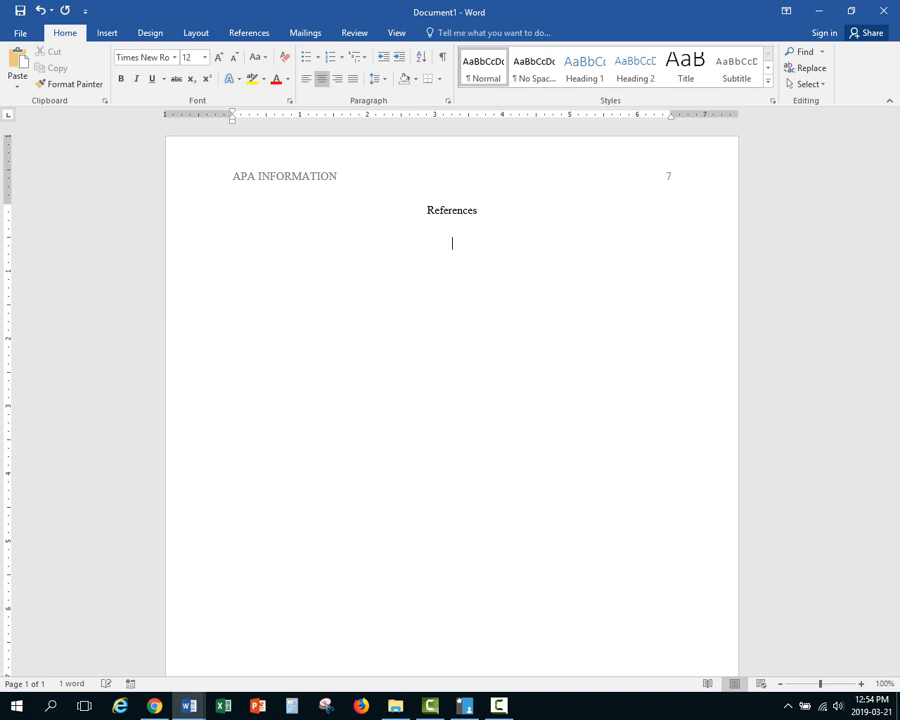
Begin the first reference, left-aligned, with its three authors, the year (2010) and the title "Buying local food: Shopping practices.".
{"action": "left_click", "coordinate": [306, 79]}
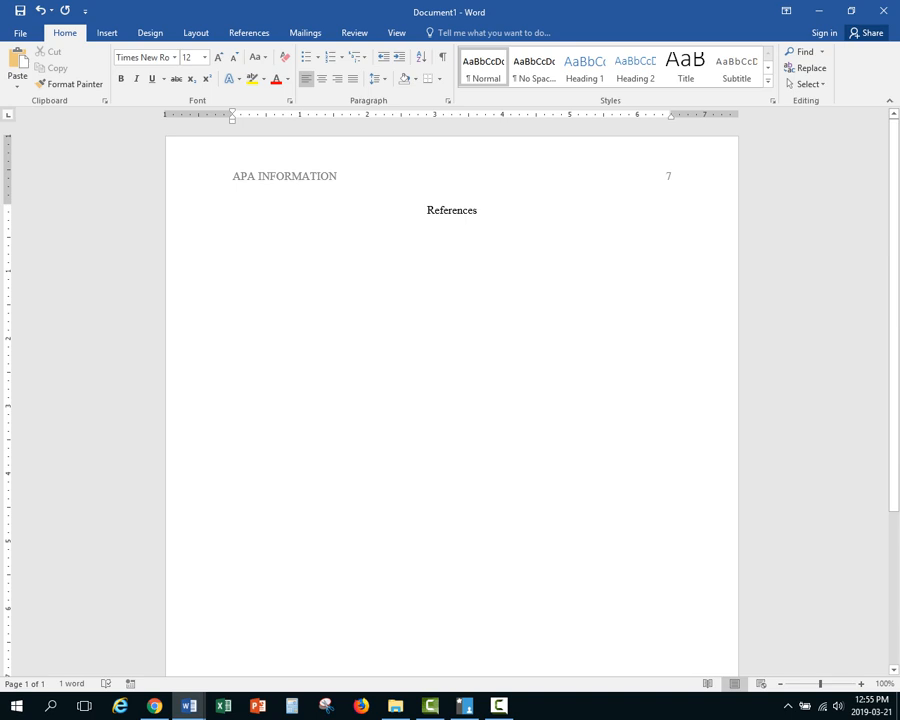
{"action": "type", "text": "Blake"}
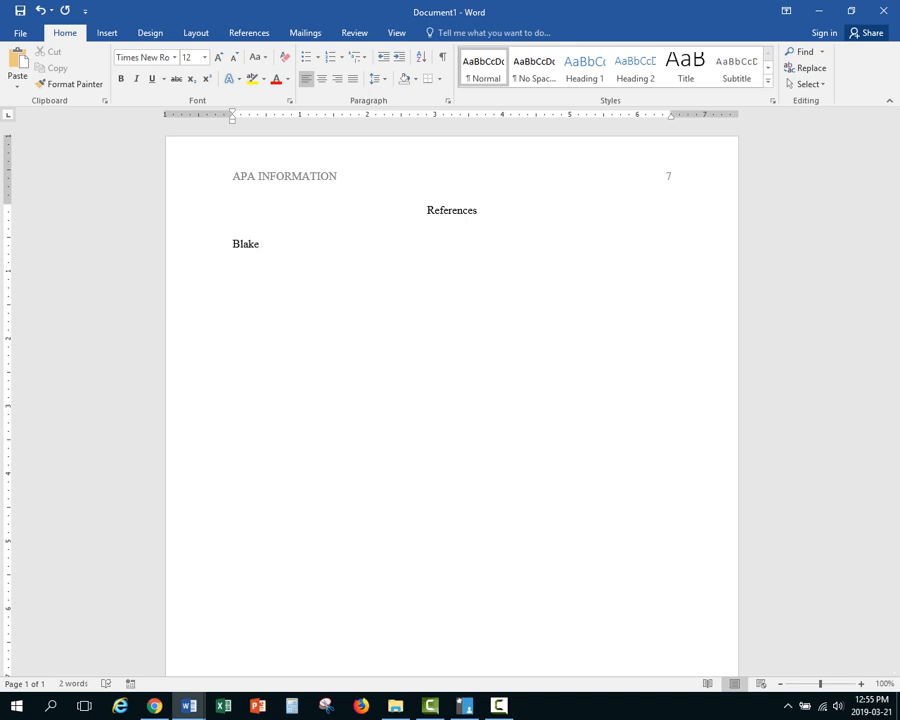
{"action": "type", "text": ", M"}
{"action": "type", "text": "., Mellor, J., & Cra"}
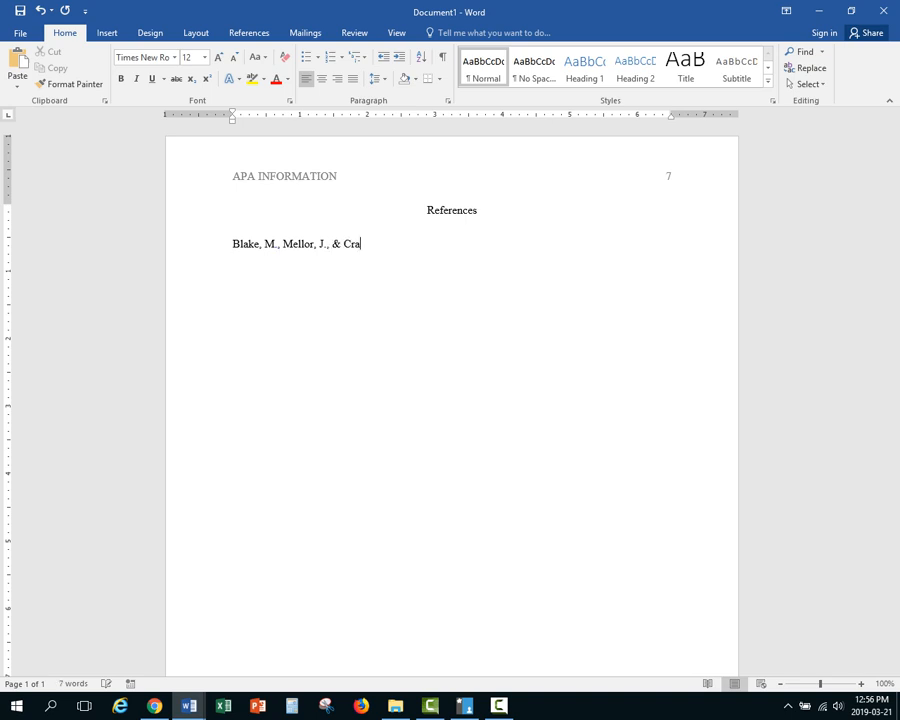
{"action": "type", "text": "ne, L. (2010). Buyi"}
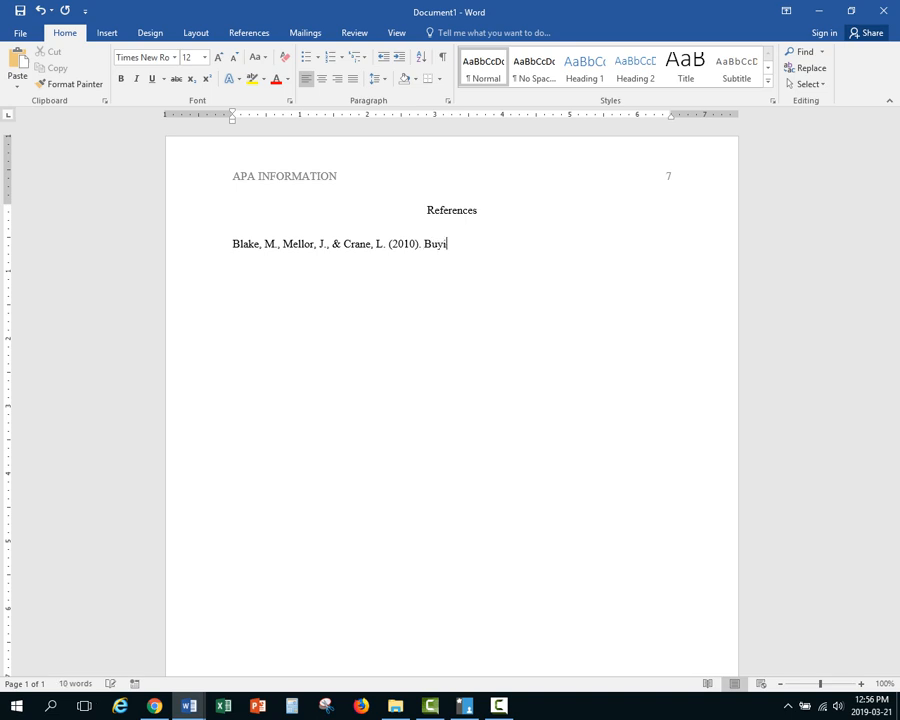
{"action": "type", "text": "ng local food: Shopping "}
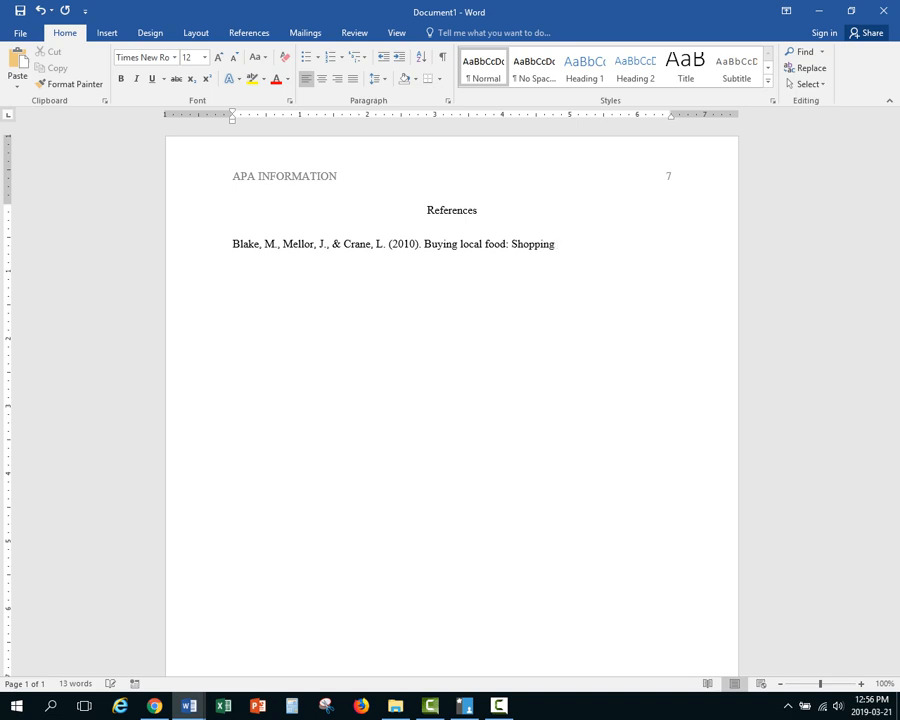
{"action": "type", "text": "practices"}
{"action": "type", "text": "."}
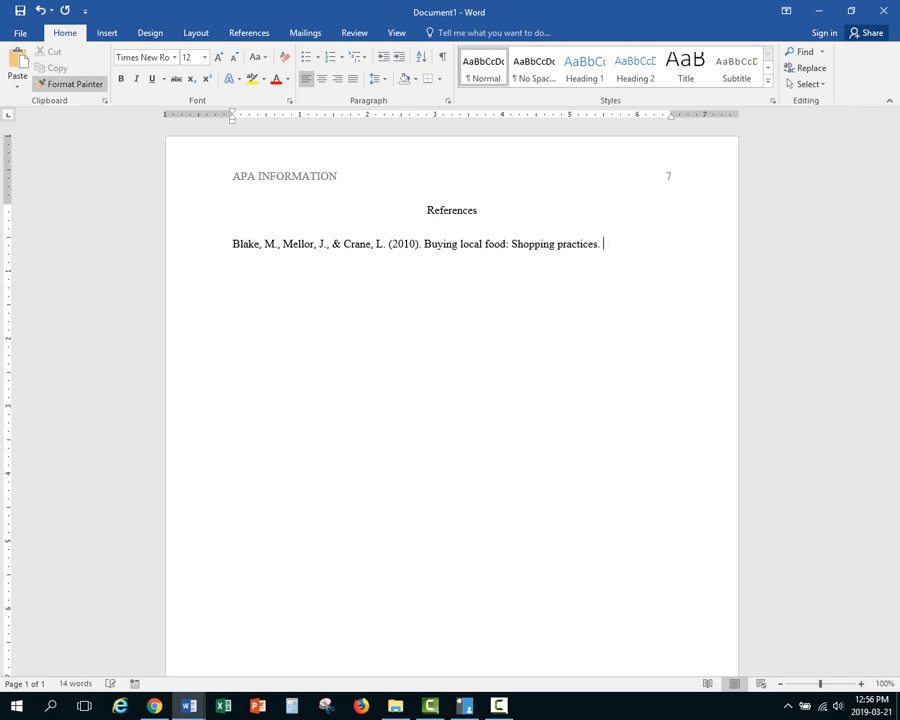
Add the journal title and volume "Annals of the Association of Canadian Geographers, 100" in italics to the first reference.
{"action": "key", "text": "ctrl+i"}
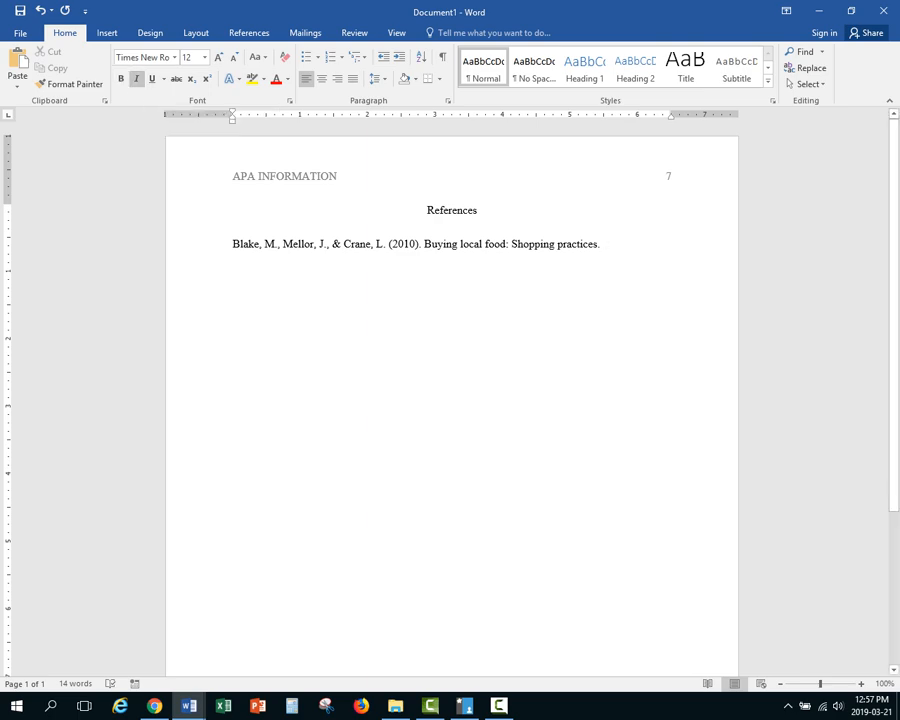
{"action": "type", "text": "Annals of the A"}
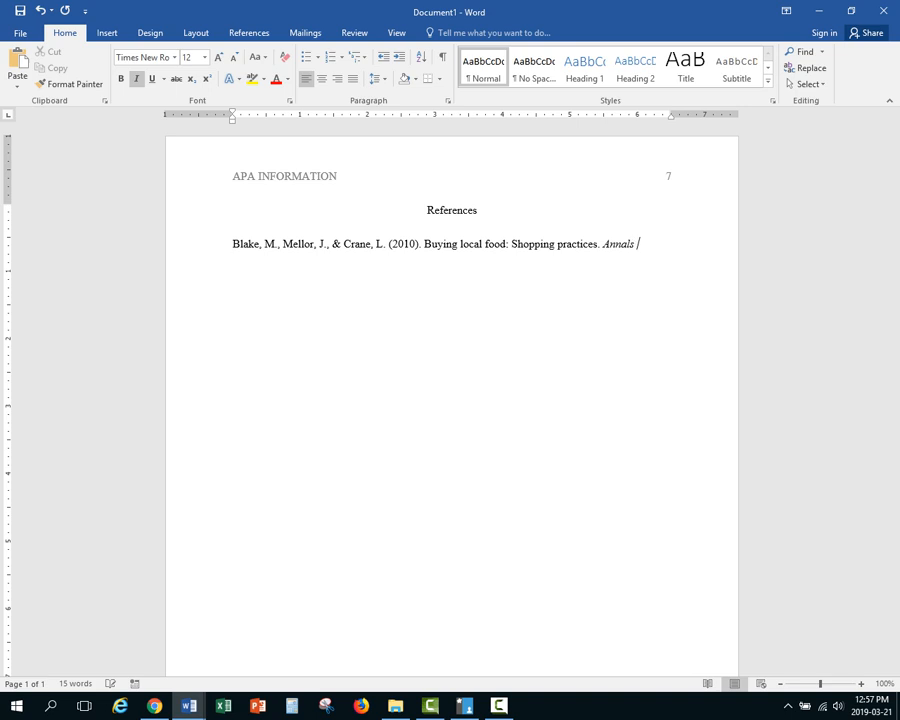
{"action": "type", "text": "ssociation of "}
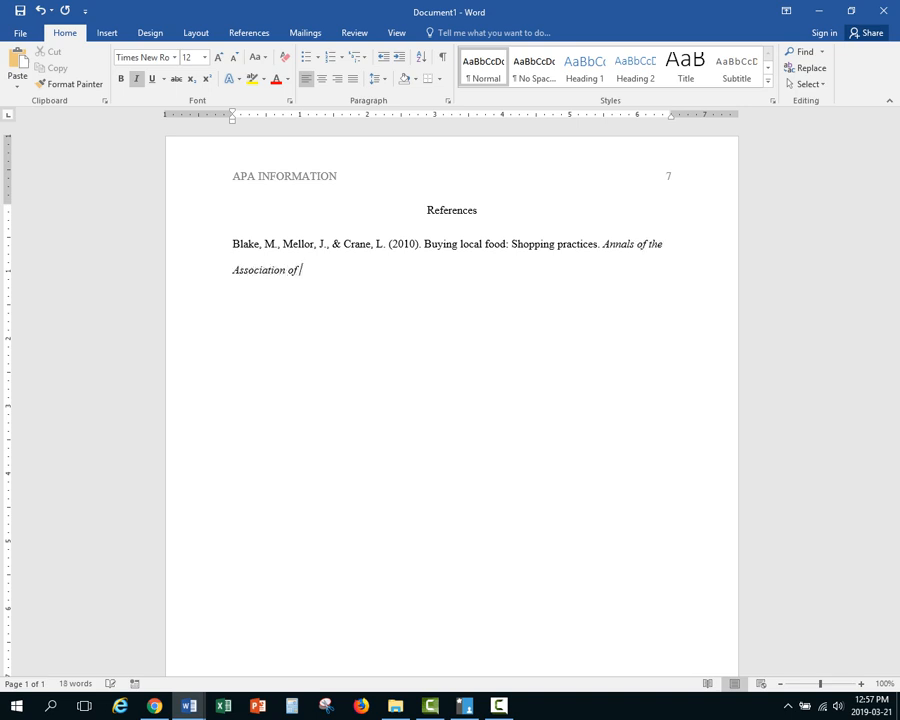
{"action": "type", "text": "Canadian Geo"}
{"action": "type", "text": "graphers"}
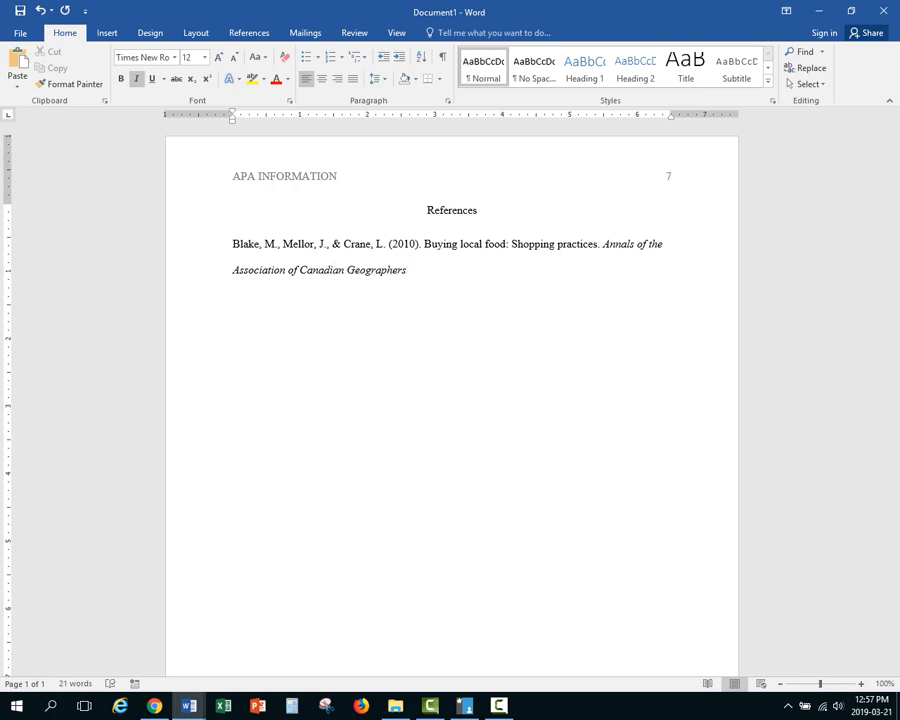
{"action": "type", "text": ", 100"}
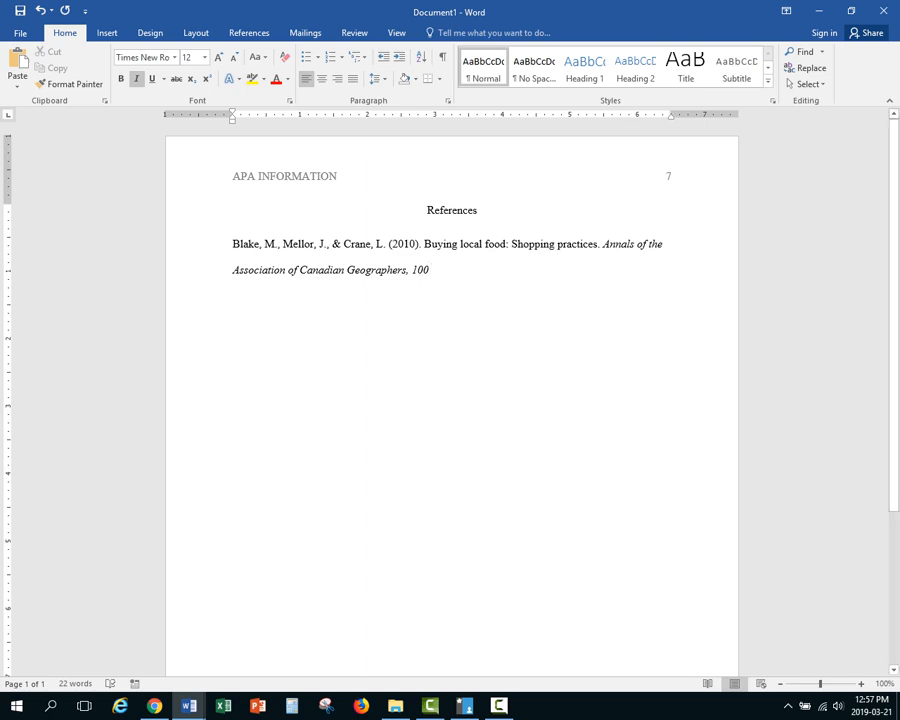
Complete the first reference in non-italic text with the issue and page range "(2), 409-426.".
{"action": "key", "text": "ctrl+i"}
{"action": "type", "text": "("}
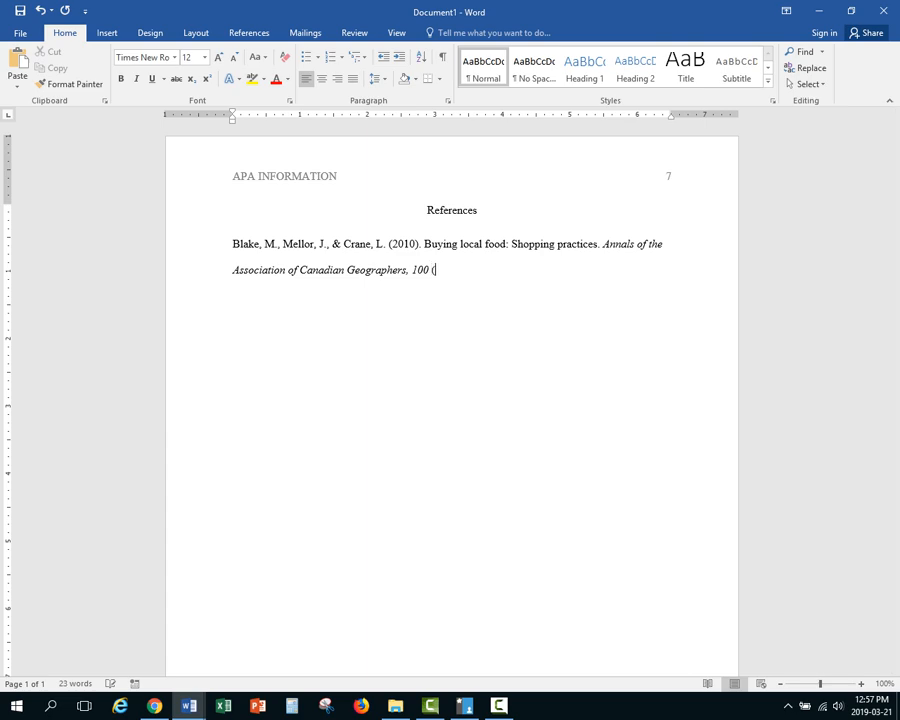
{"action": "type", "text": "2"}
{"action": "type", "text": ")"}
{"action": "type", "text": ","}
{"action": "type", "text": "409-"}
{"action": "type", "text": "426."}
Begin the second reference on a new line with the author's surname and initial, the date (2008, March 17) and the title "Local schmocal.".
{"action": "type", "text": "Cuthbert"}
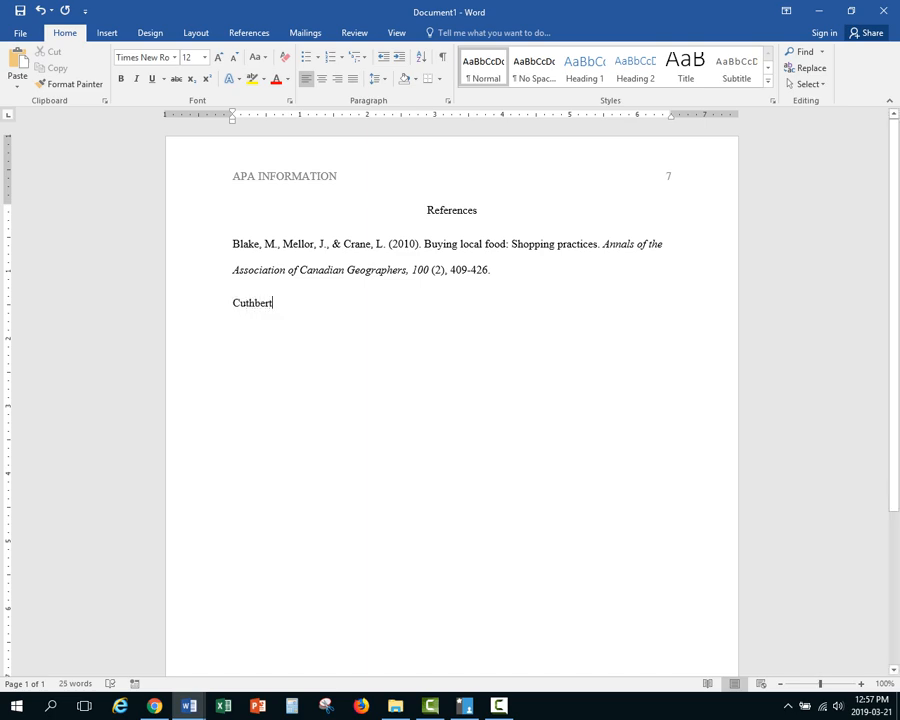
{"action": "left_click_drag", "start_coordinate": [233, 244], "coordinate": [261, 244]}
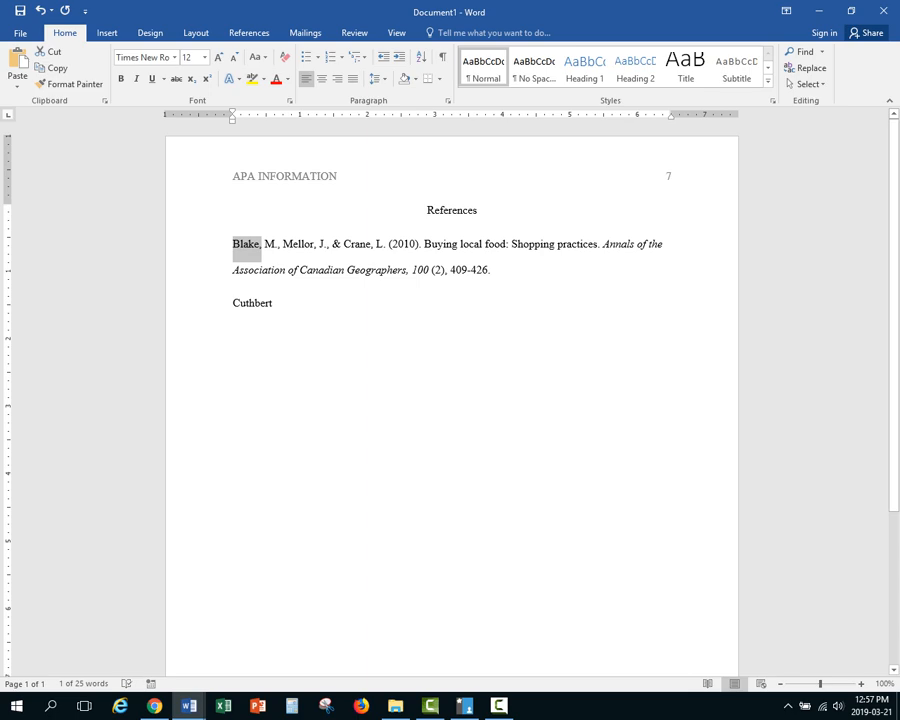
{"action": "left_click_drag", "start_coordinate": [233, 303], "coordinate": [275, 303]}
{"action": "left_click", "coordinate": [275, 304]}
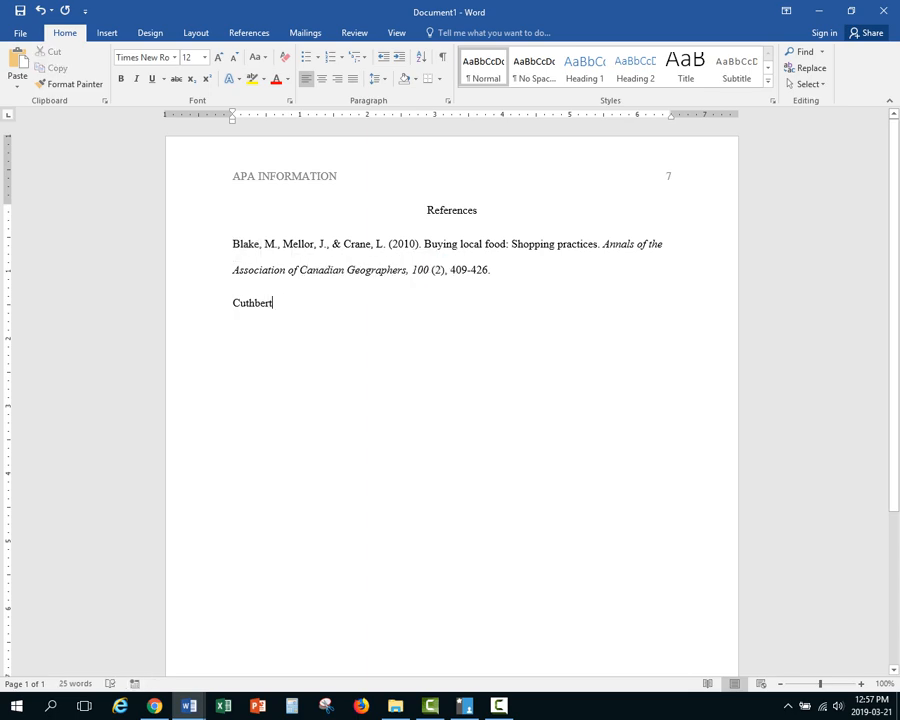
{"action": "type", "text": ","}
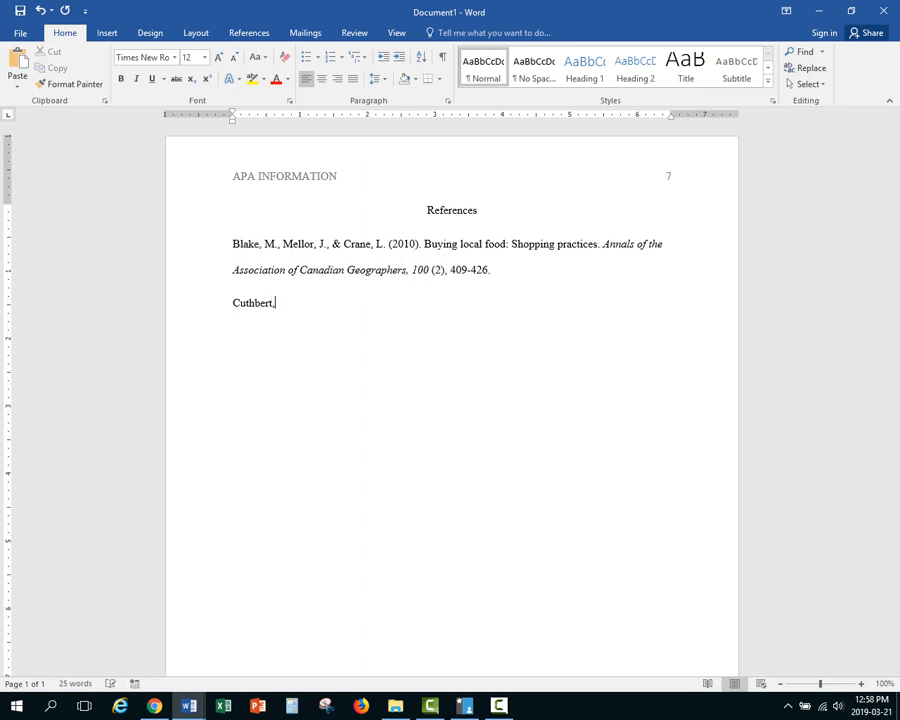
{"action": "type", "text": " P. (2008, March 17"}
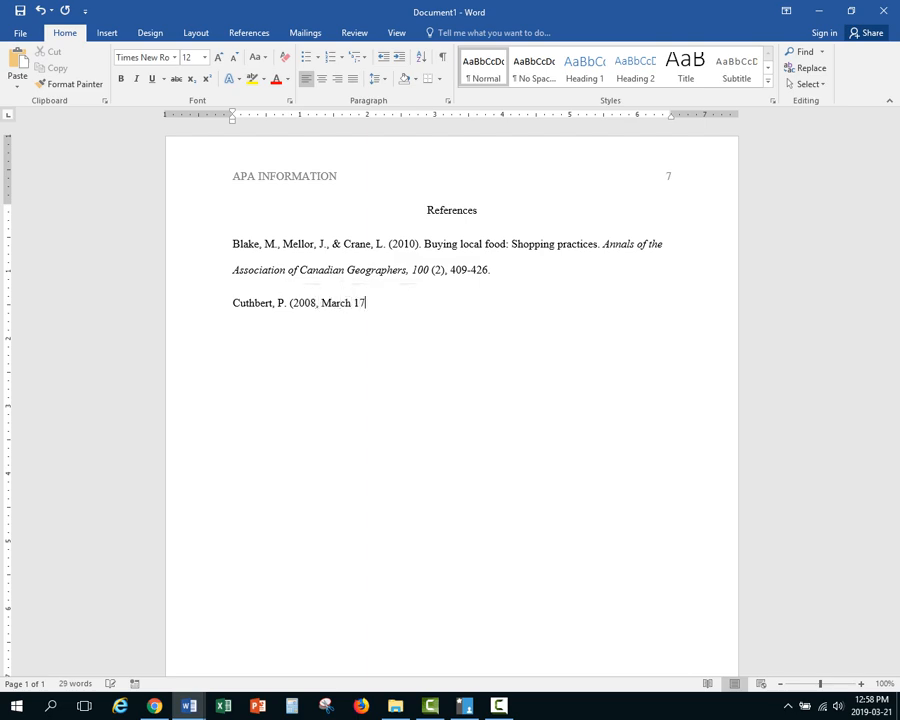
{"action": "type", "text": "). Local schmocal"}
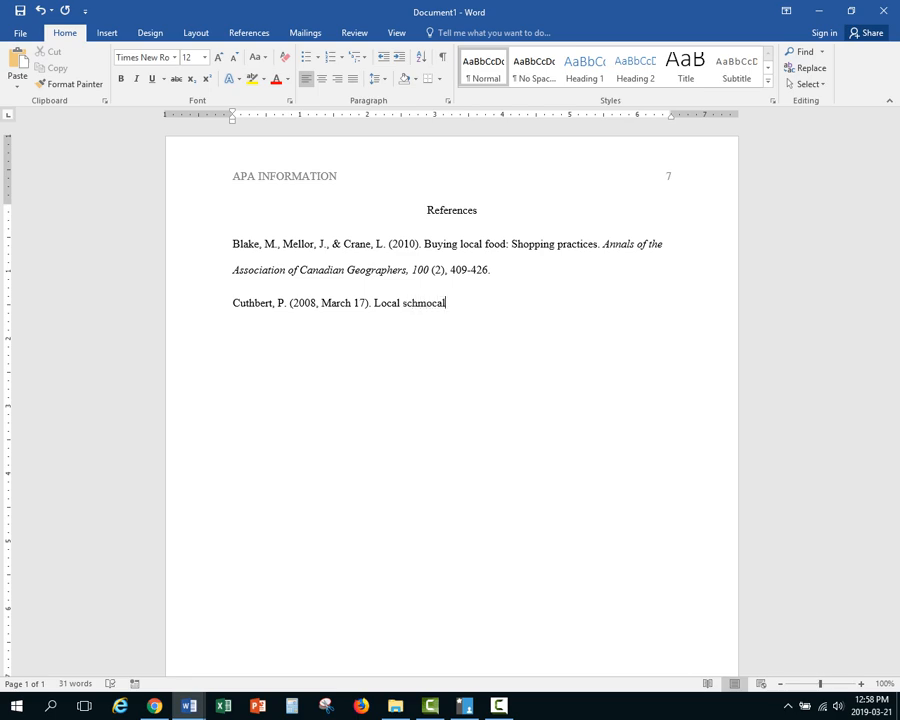
{"action": "type", "text": "."}
Complete the second reference with "Maclean's, 121" in italics, followed by "(10), 57-58." in non-italic text.
{"action": "key", "text": "ctrl+i"}
{"action": "type", "text": "Maclea"}
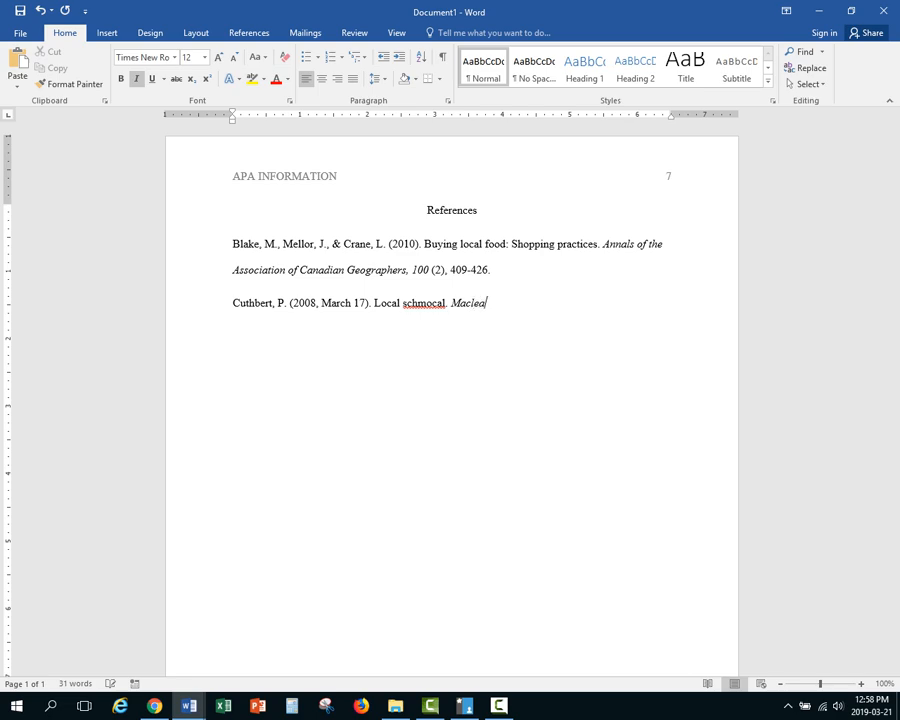
{"action": "type", "text": "n's, 121"}
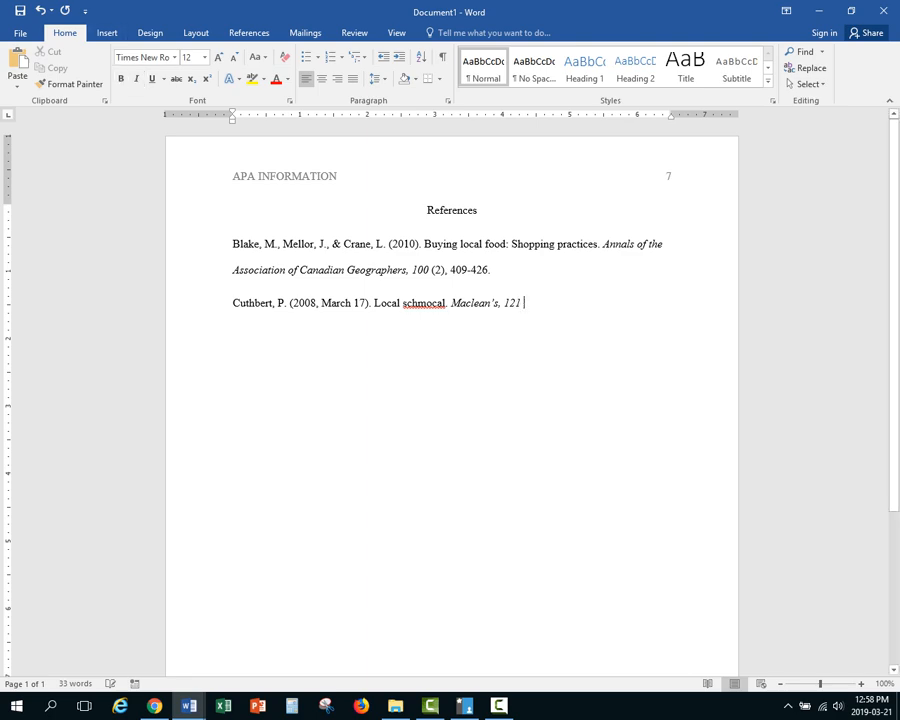
{"action": "type", "text": " ("}
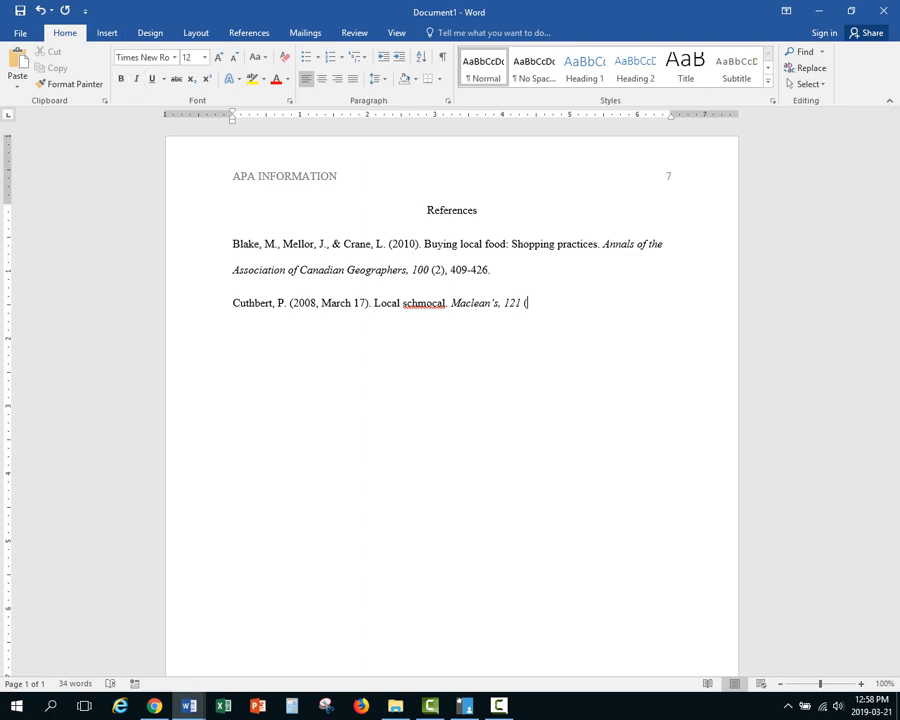
{"action": "type", "text": "10), 57-58."}
{"action": "key", "text": "Return"}
{"action": "type", "text": "FoodS"}
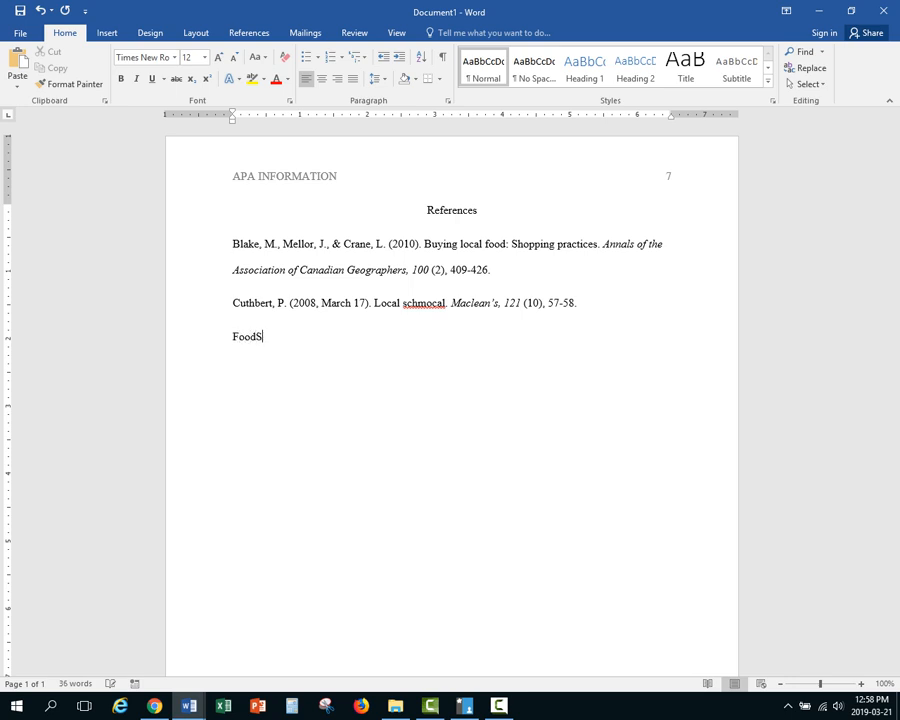
{"action": "type", "text": "hare. (2012). About "}
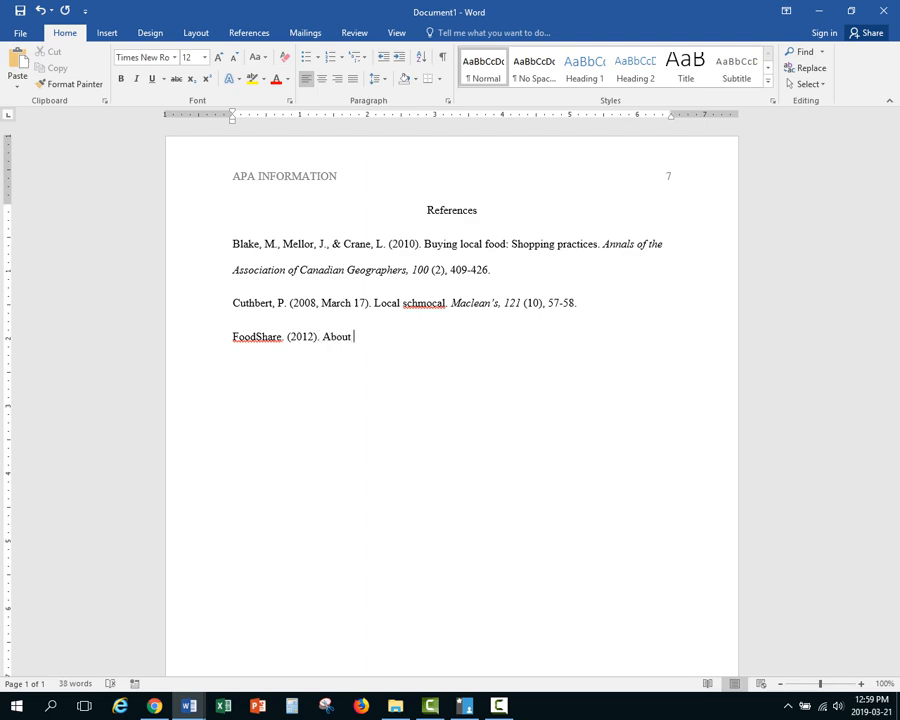
{"action": "type", "text": "FoodShare: Our appr"}
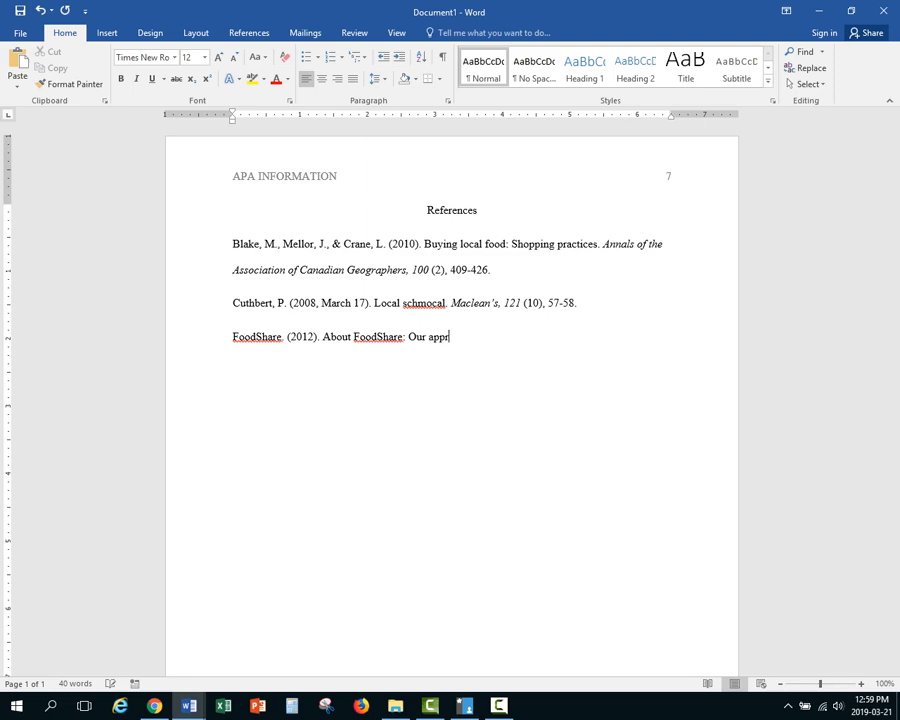
{"action": "type", "text": "oach and our imapct"}
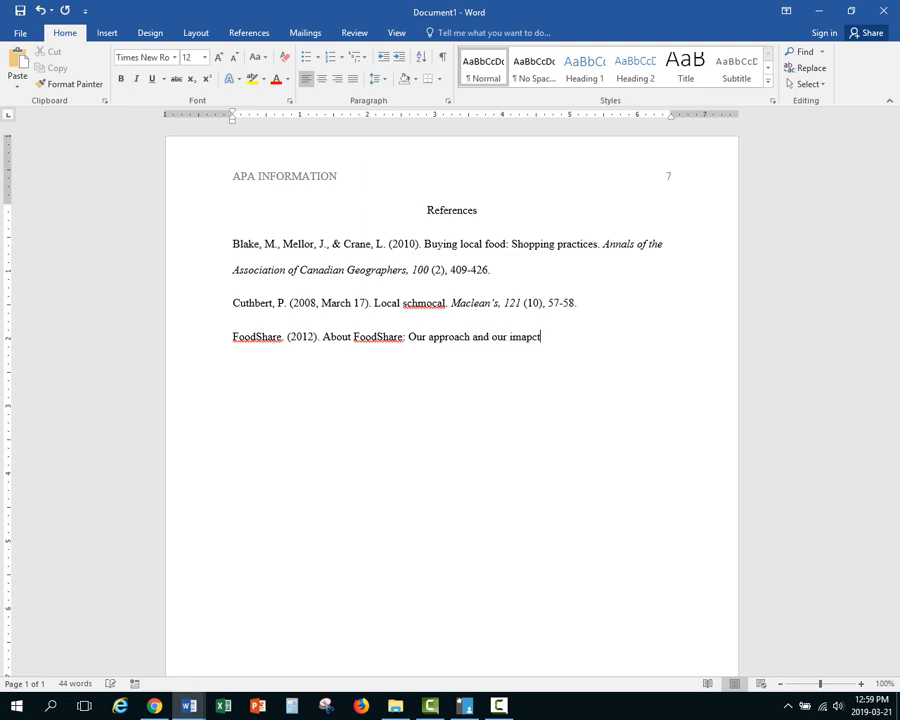
{"action": "key", "text": "BackSpace"}
{"action": "key", "text": "BackSpace"}
{"action": "key", "text": "BackSpace"}
{"action": "key", "text": "BackSpace"}
{"action": "type", "text": "pacts. Retrieved from"}
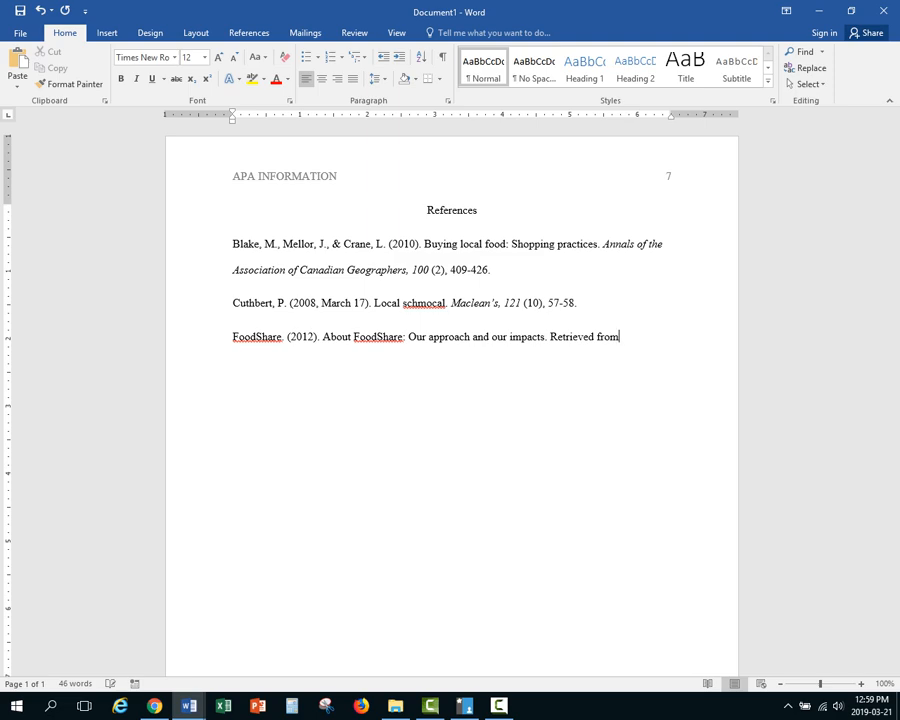
{"action": "type", "text": " http://www.foodshare"}
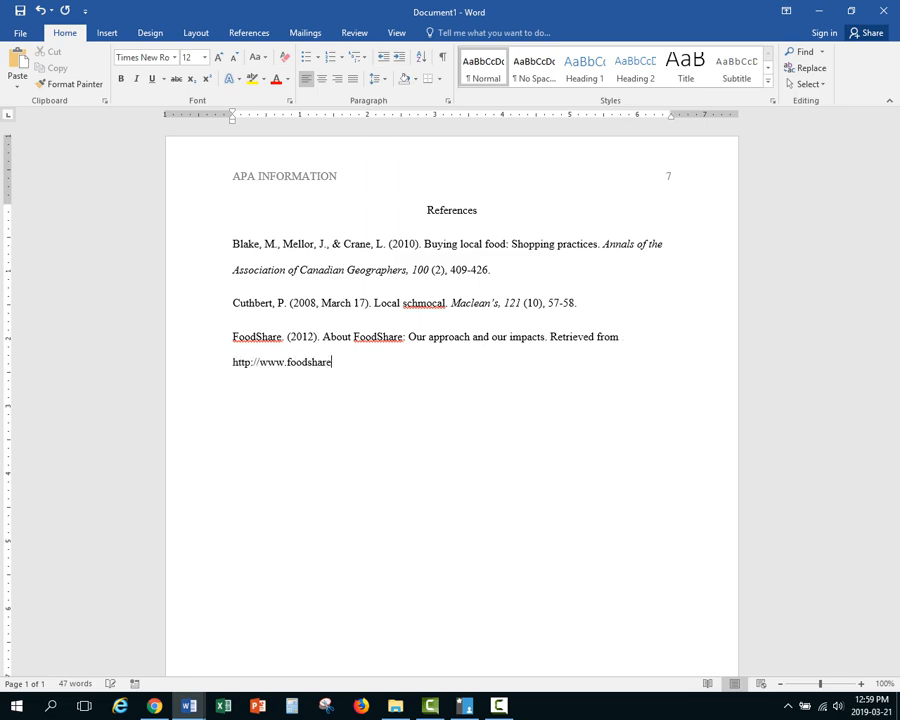
{"action": "type", "text": ".net/"}
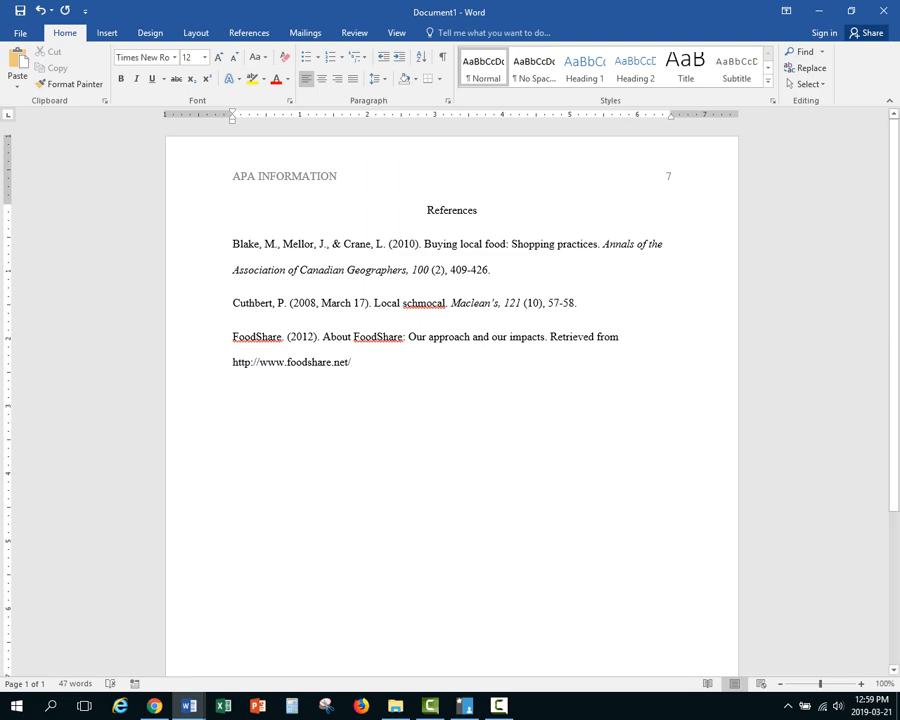
Check the alphabetical order of the three references by the author names that begin them.
{"action": "left_click_drag", "start_coordinate": [233, 245], "coordinate": [371, 246]}
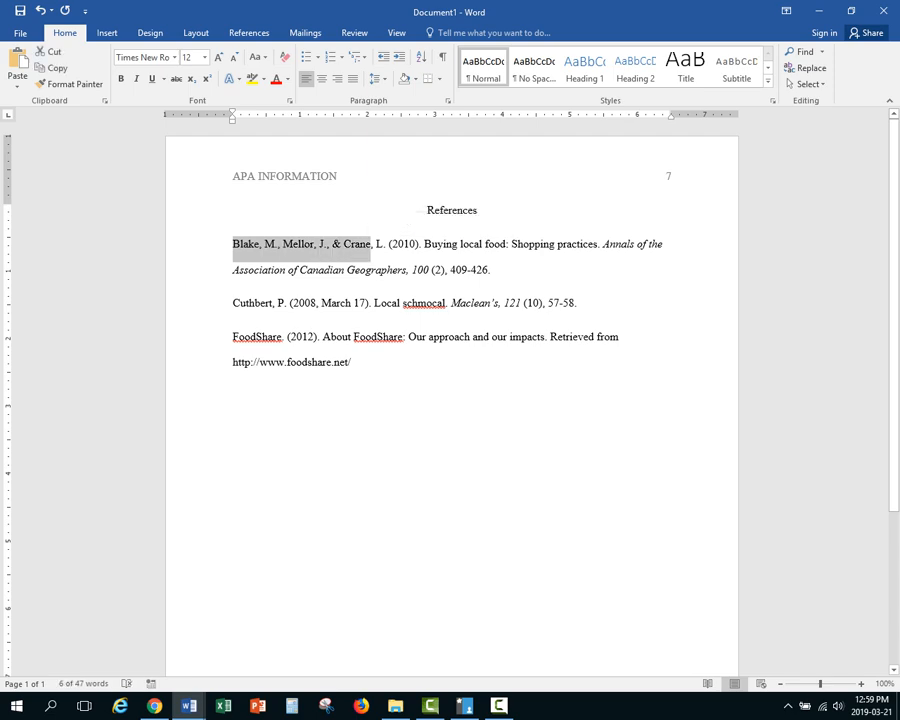
{"action": "left_click_drag", "start_coordinate": [233, 303], "coordinate": [285, 303]}
{"action": "left_click_drag", "start_coordinate": [233, 338], "coordinate": [287, 338]}
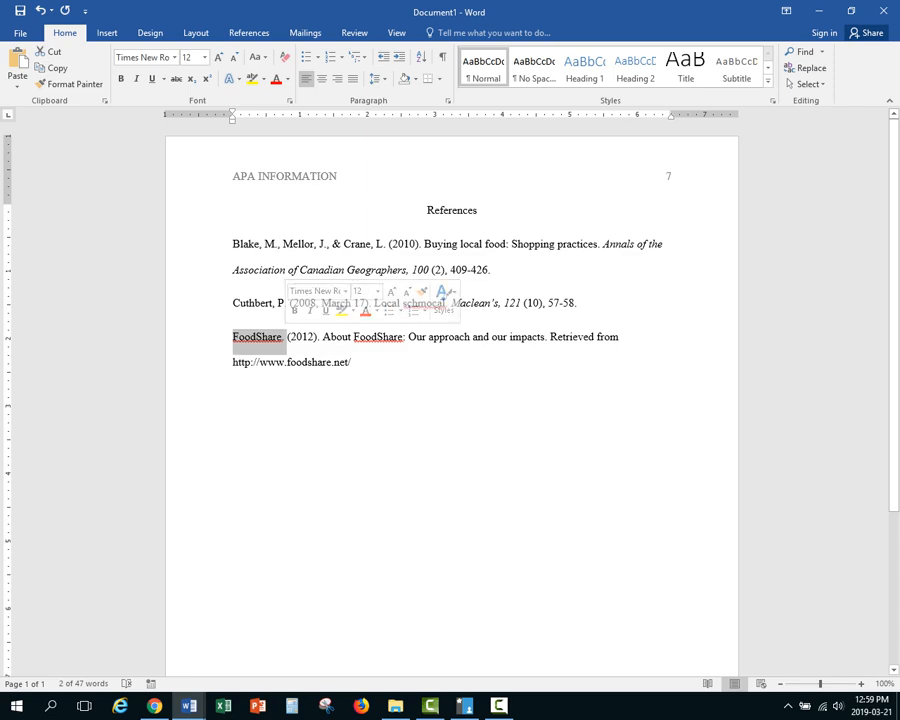
{"action": "left_click", "coordinate": [254, 362]}
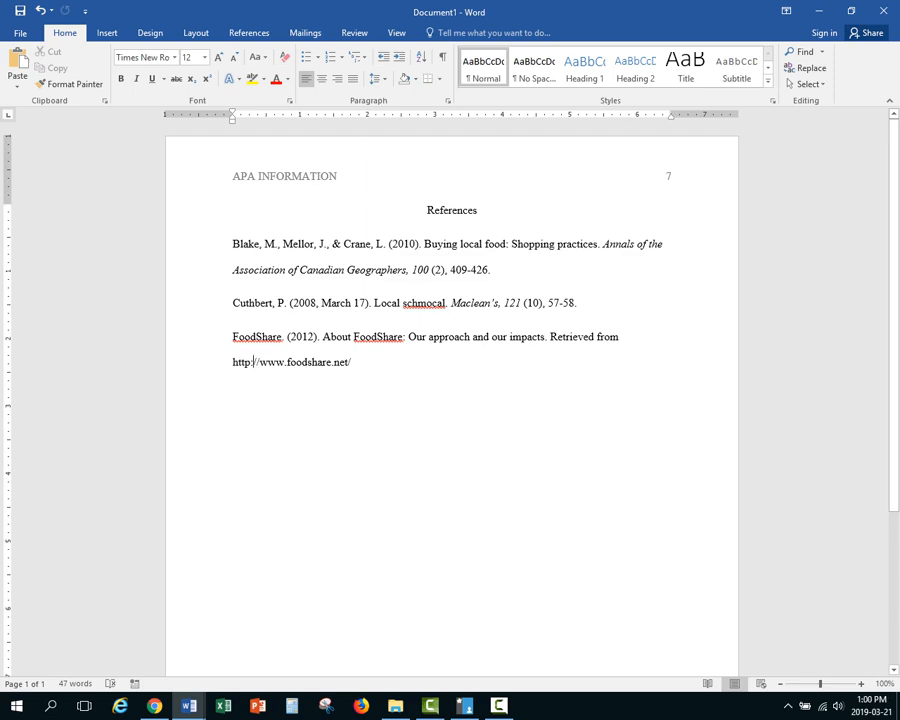
Apply a hanging indent of 0.5" to all three reference entries.
{"action": "left_click_drag", "start_coordinate": [232, 243], "coordinate": [360, 368]}
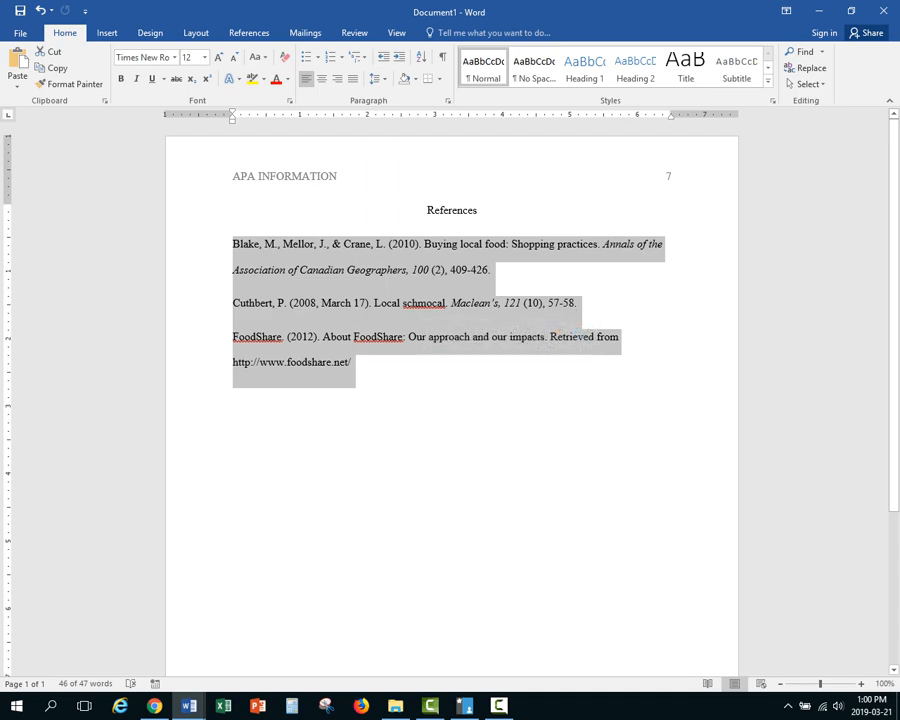
{"action": "right_click", "coordinate": [403, 261]}
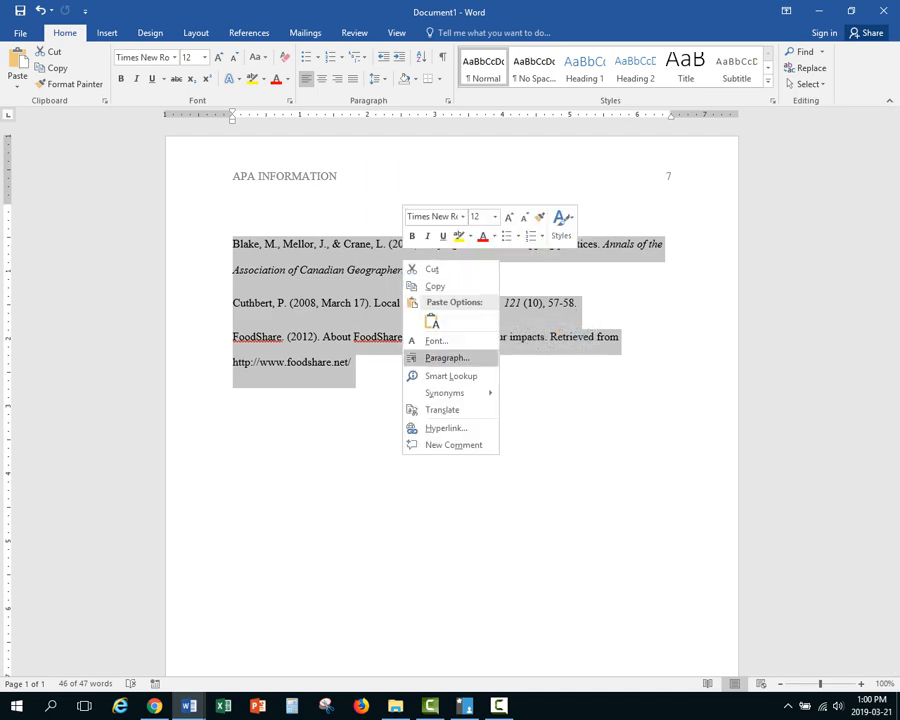
{"action": "key", "text": "Escape"}
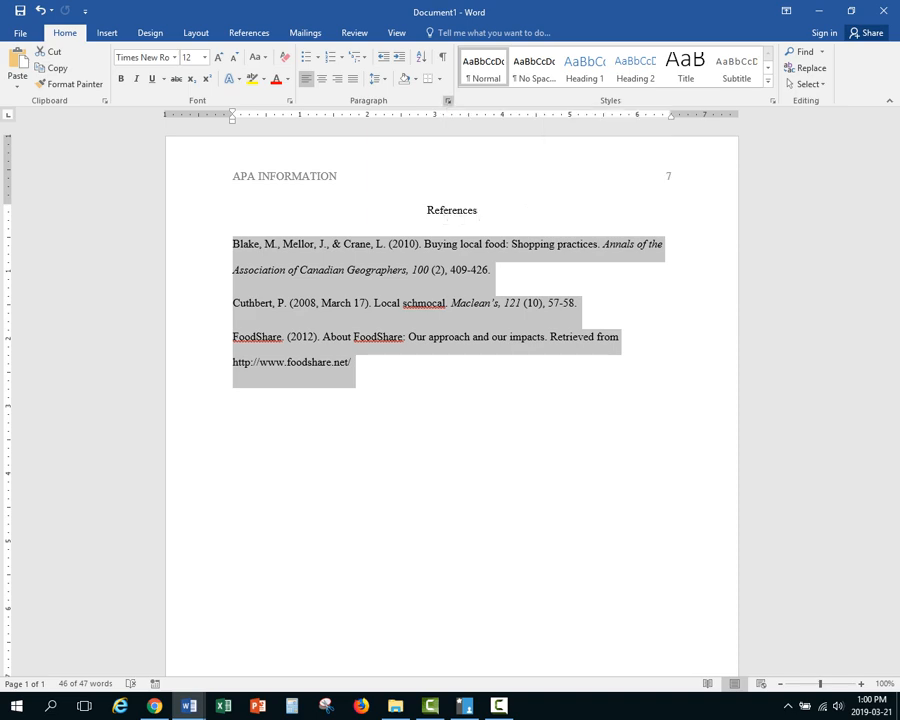
{"action": "right_click", "coordinate": [412, 263]}
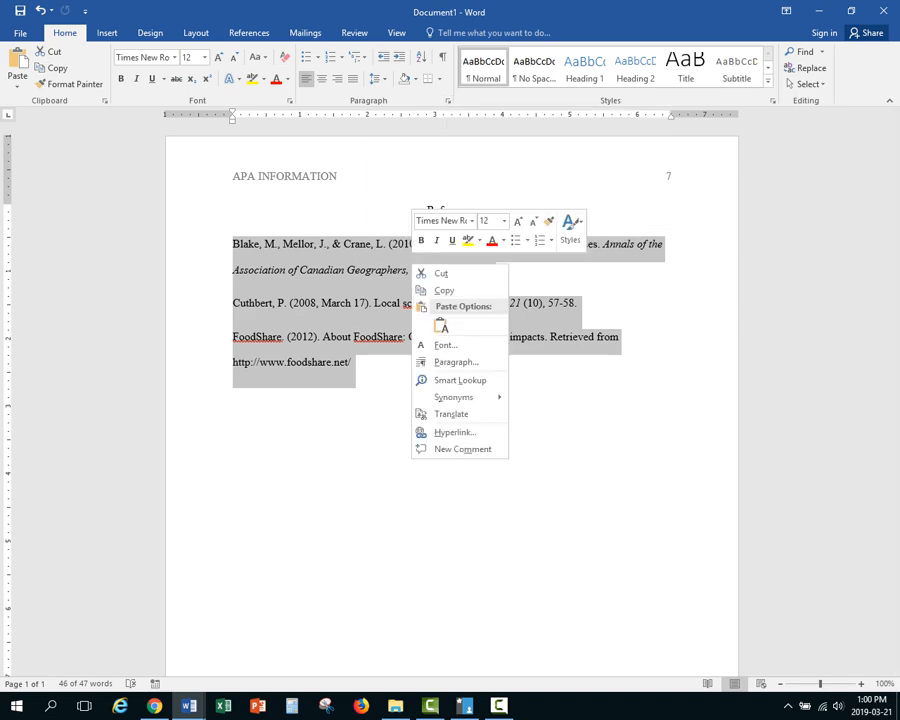
{"action": "left_click", "coordinate": [456, 362]}
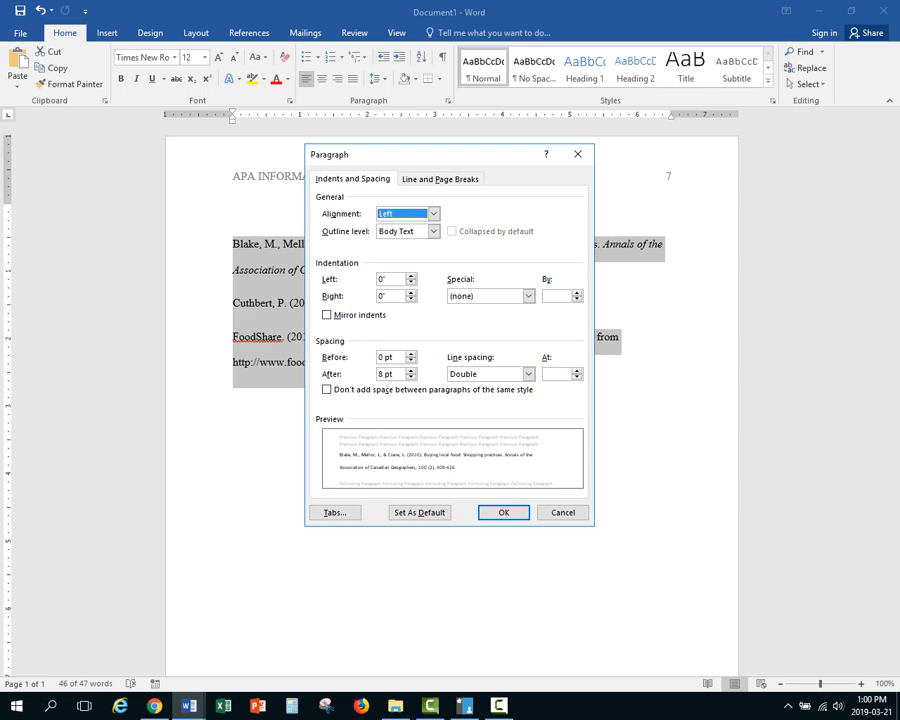
{"action": "left_click", "coordinate": [528, 296]}
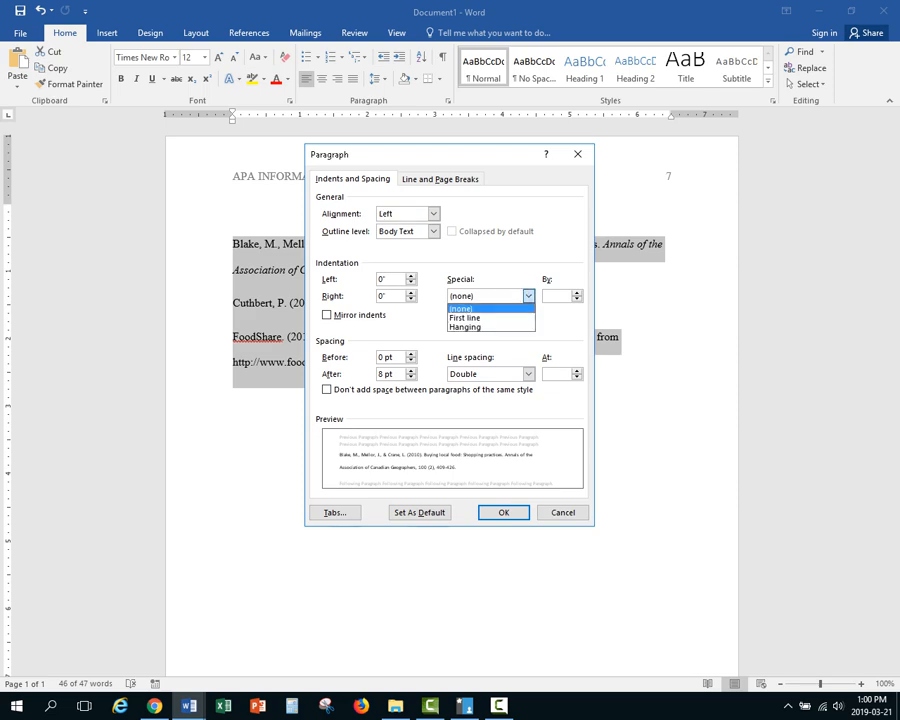
{"action": "left_click", "coordinate": [465, 327]}
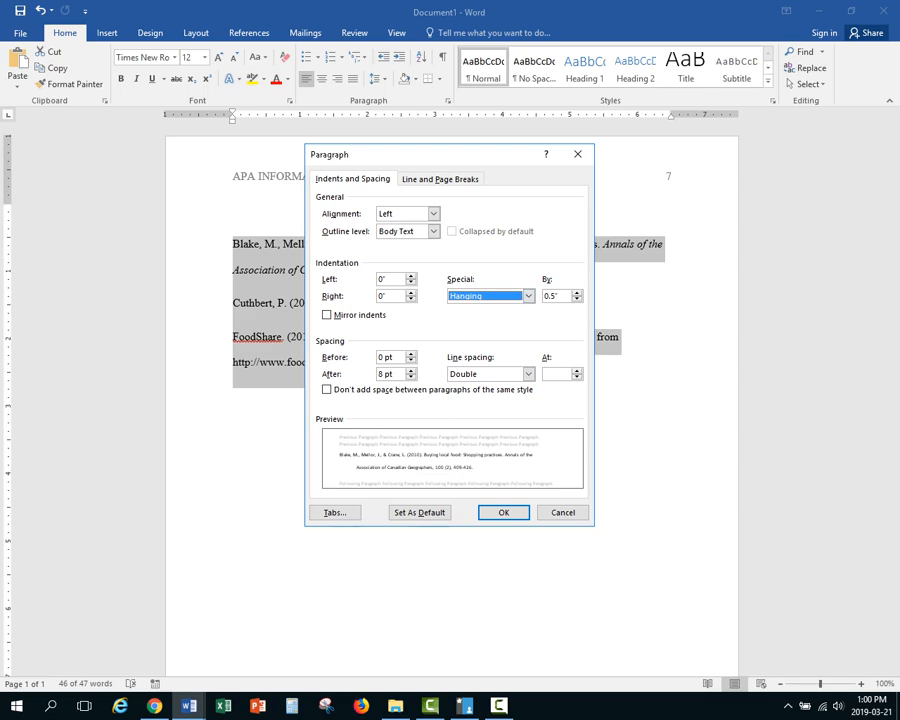
{"action": "left_click", "coordinate": [528, 296]}
{"action": "left_click", "coordinate": [528, 296]}
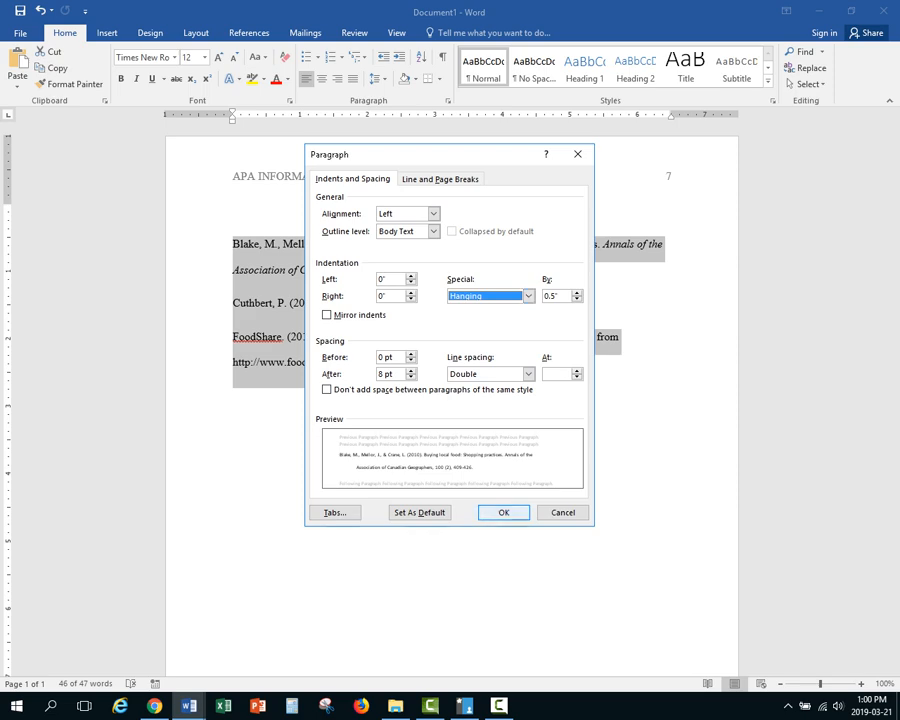
{"action": "key", "text": "Return"}
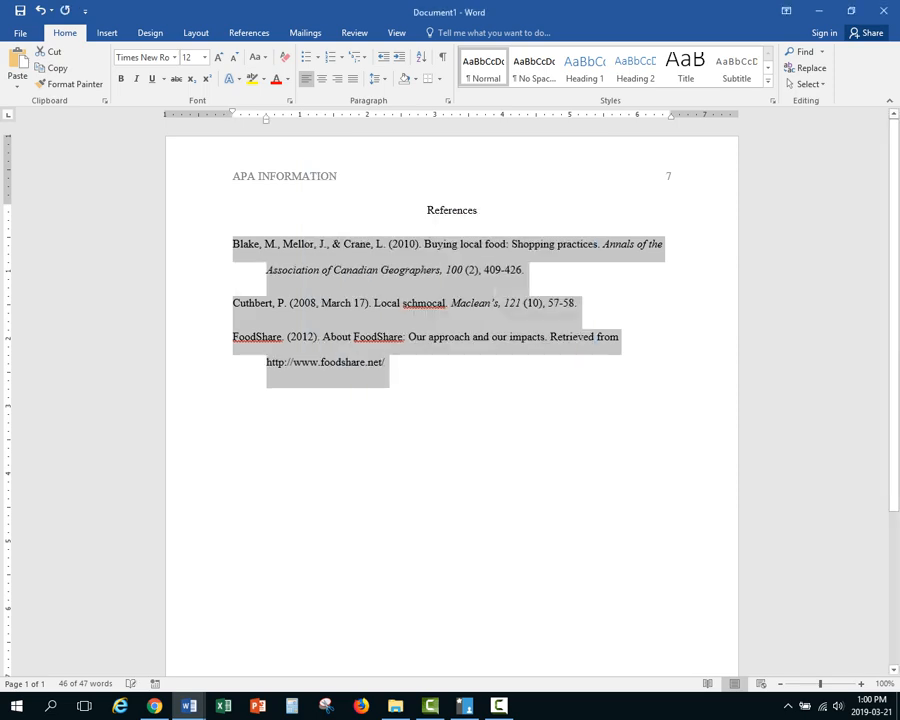
Examine the line starts of the first and third references to check their indentation.
{"action": "left_click", "coordinate": [266, 270]}
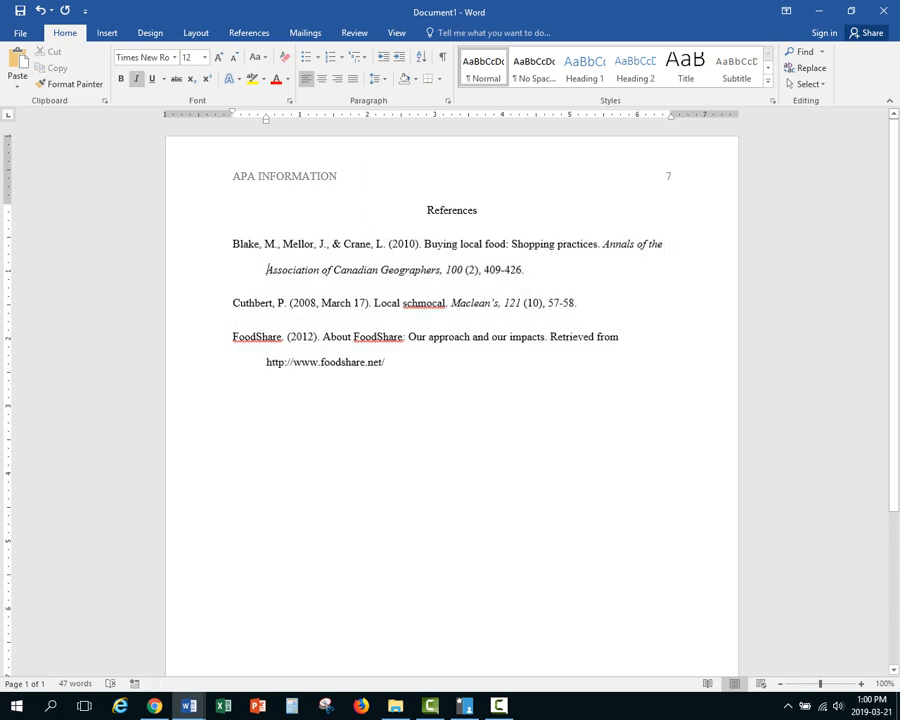
{"action": "left_click", "coordinate": [233, 244]}
{"action": "left_click", "coordinate": [267, 362]}
{"action": "left_click", "coordinate": [385, 362]}
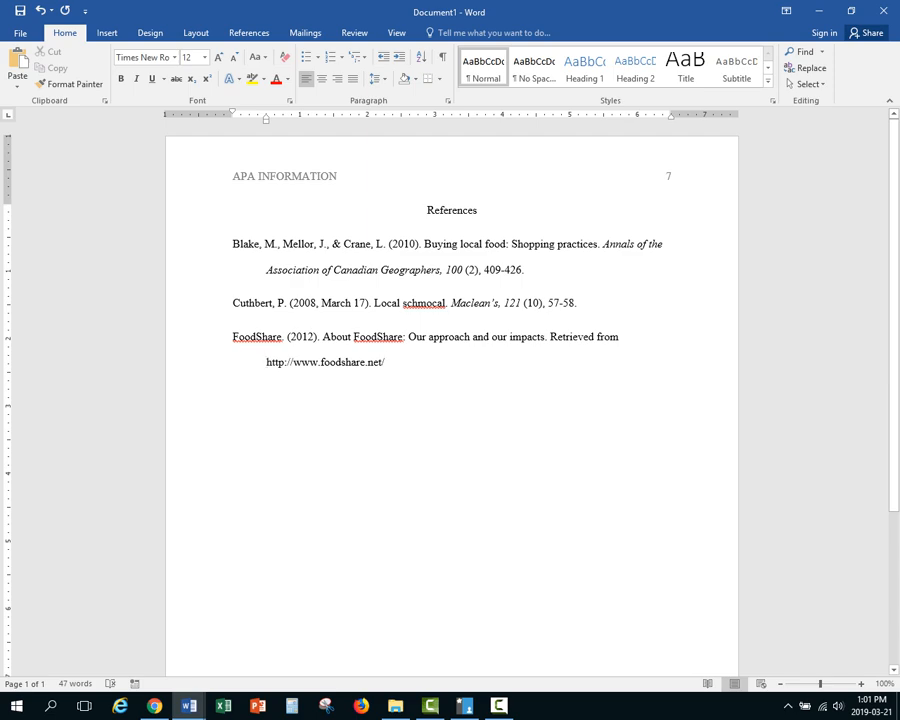